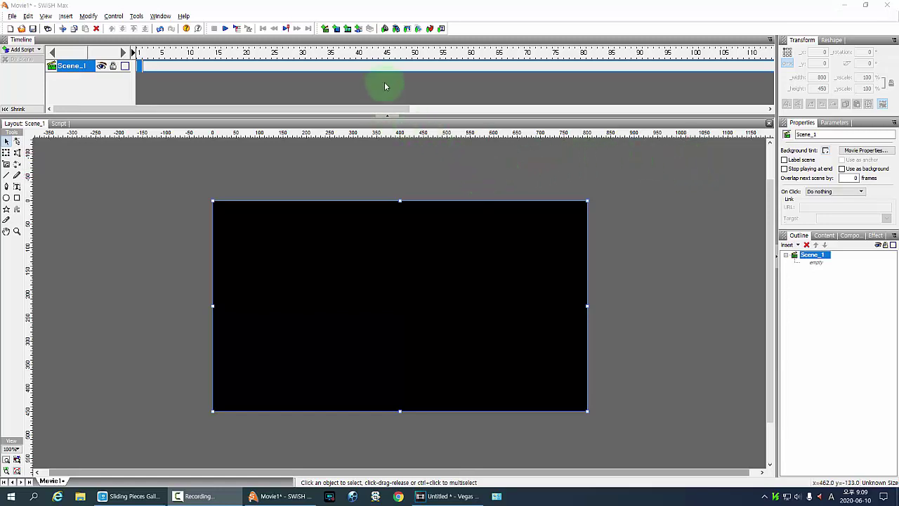
# Import the image a1.jpg into Scene_1
pyautogui.click(407, 28)
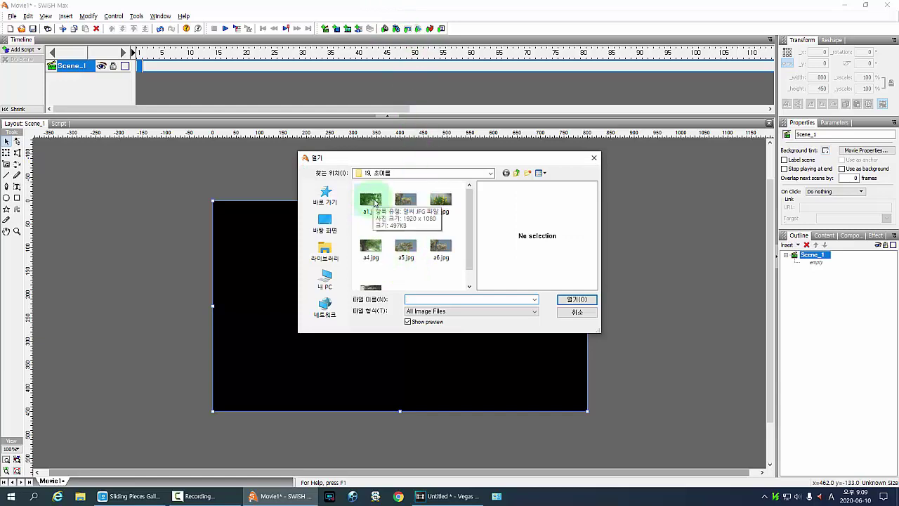
pyautogui.click(371, 201)
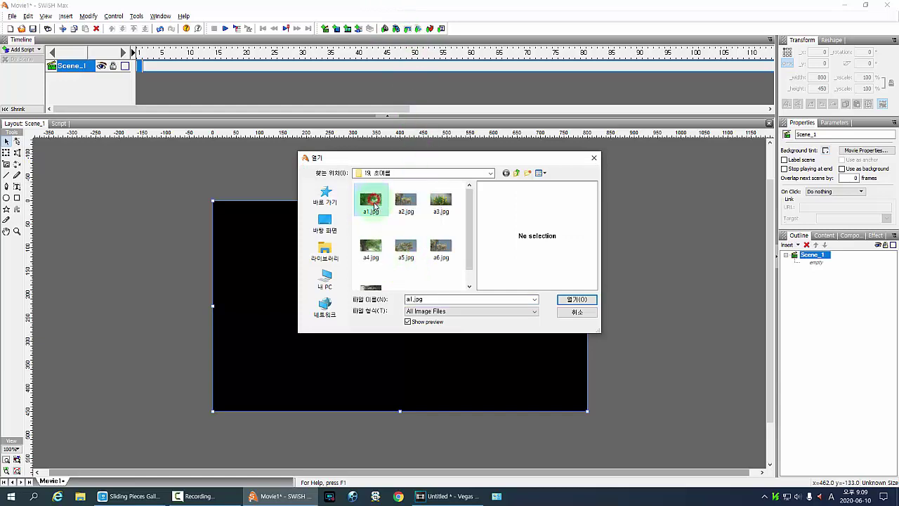
pyautogui.click(576, 300)
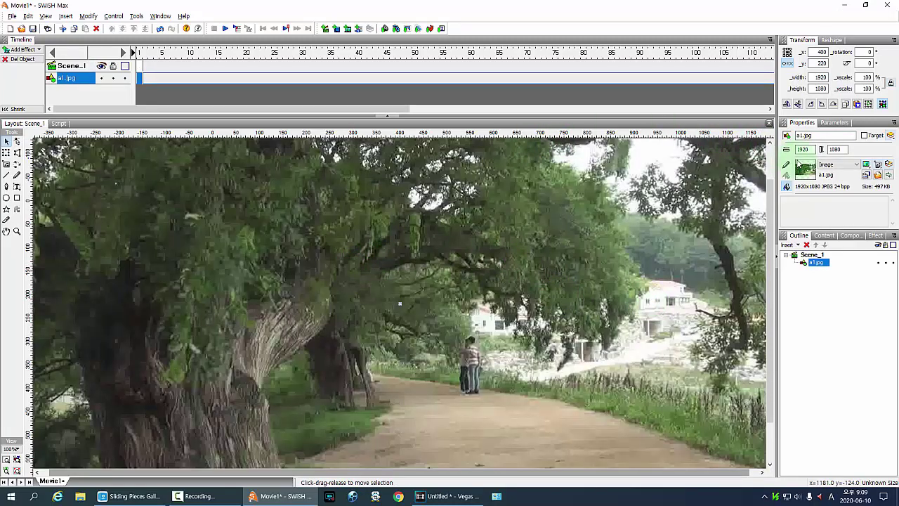
# Resize the a1.jpg image to a width of 800 and a height of 450
pyautogui.doubleClick(811, 149)
pyautogui.write('800')
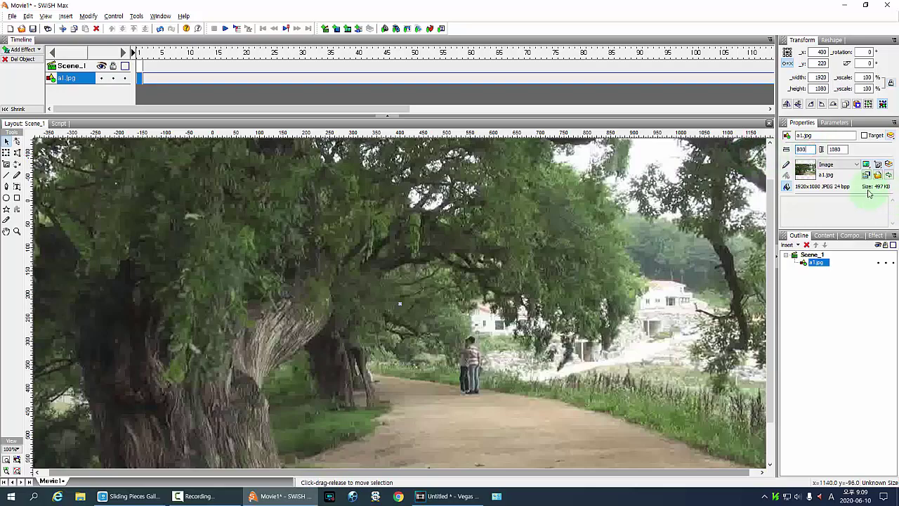
pyautogui.doubleClick(838, 149)
pyautogui.write('45')
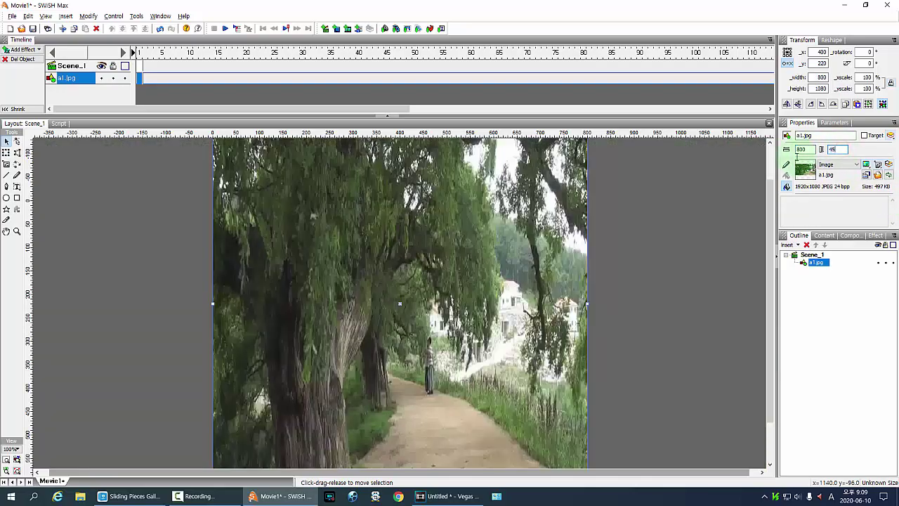
pyautogui.write('0')
pyautogui.press('Return')
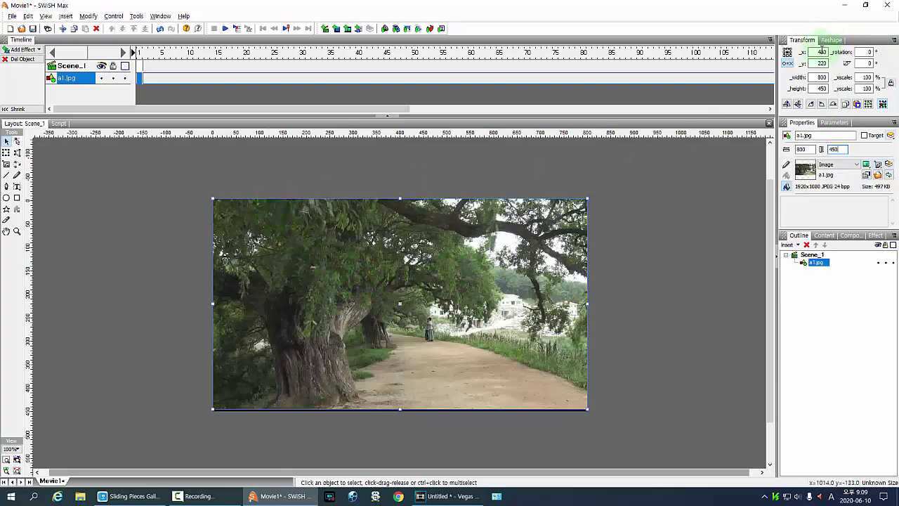
# Center the a1.jpg image vertically and horizontally relative to the stage using the Align tools
pyautogui.click(160, 15)
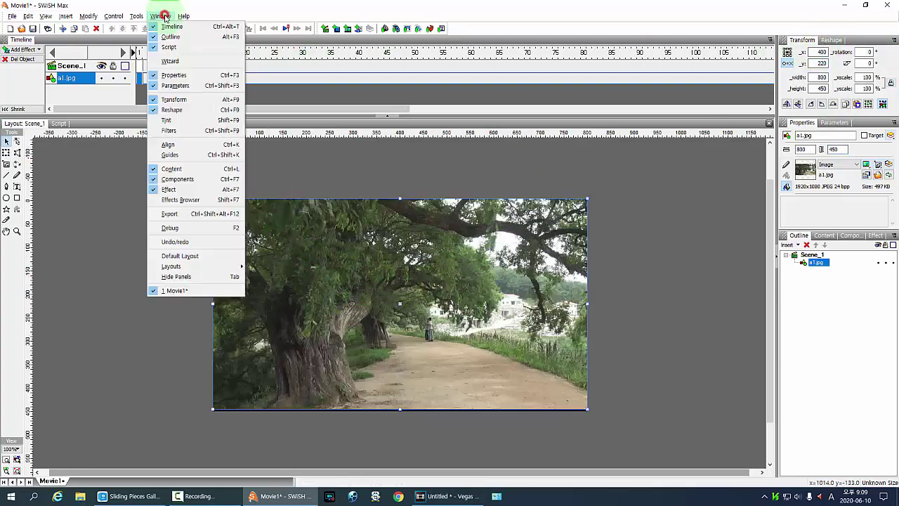
pyautogui.click(169, 146)
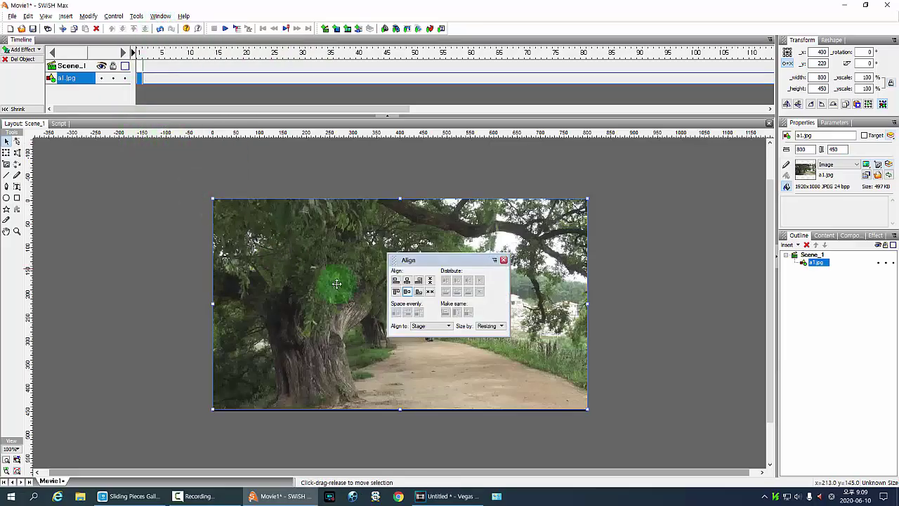
pyautogui.click(410, 292)
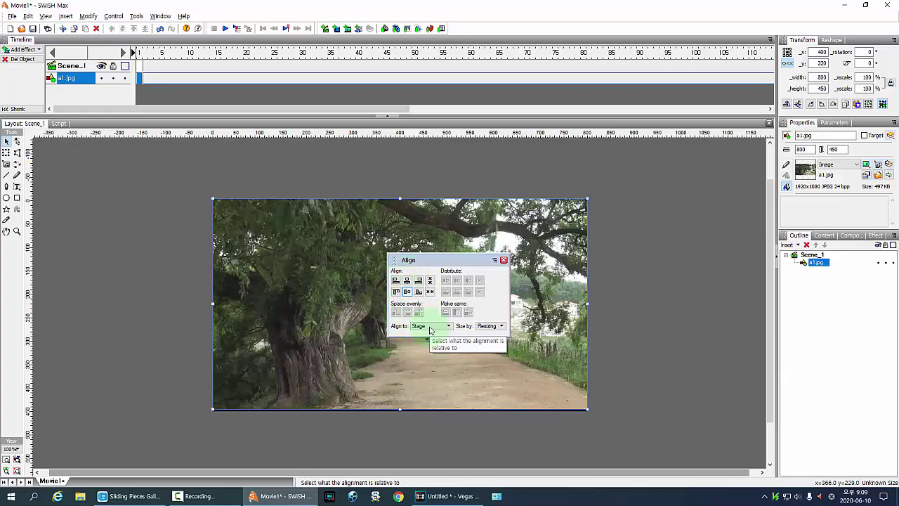
pyautogui.click(410, 294)
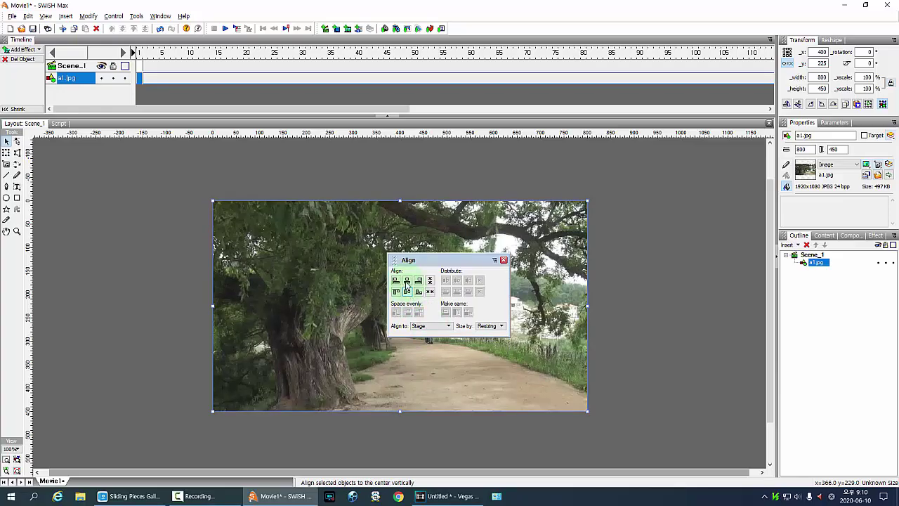
pyautogui.click(407, 281)
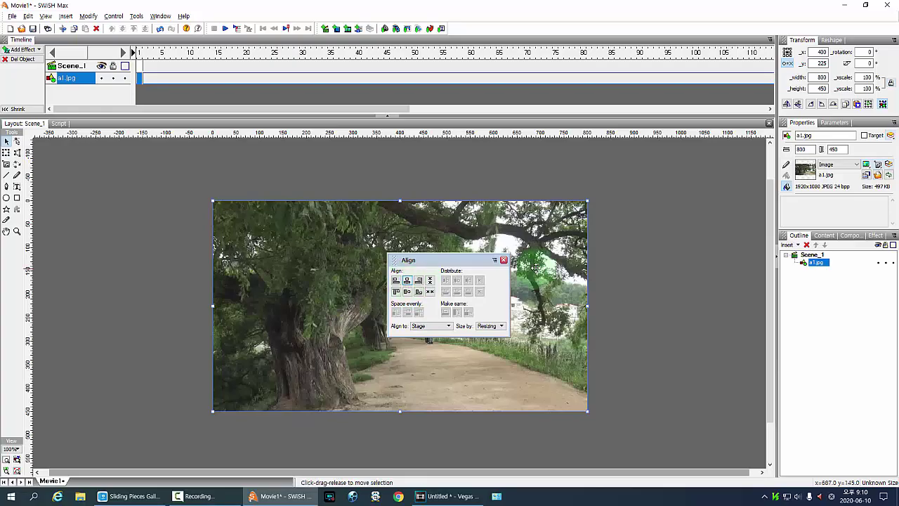
pyautogui.click(504, 261)
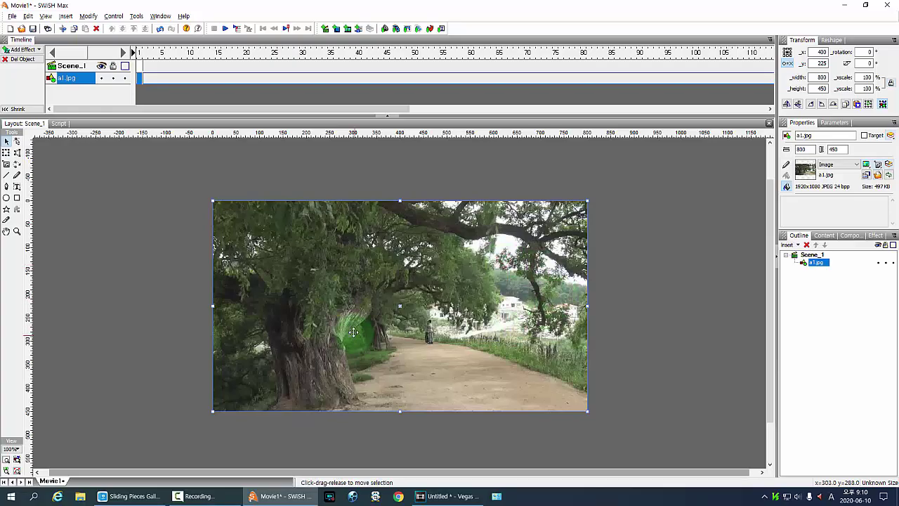
# Duplicate the a1.jpg image in place and change the upper copy's fill type to Solid
pyautogui.click(75, 30)
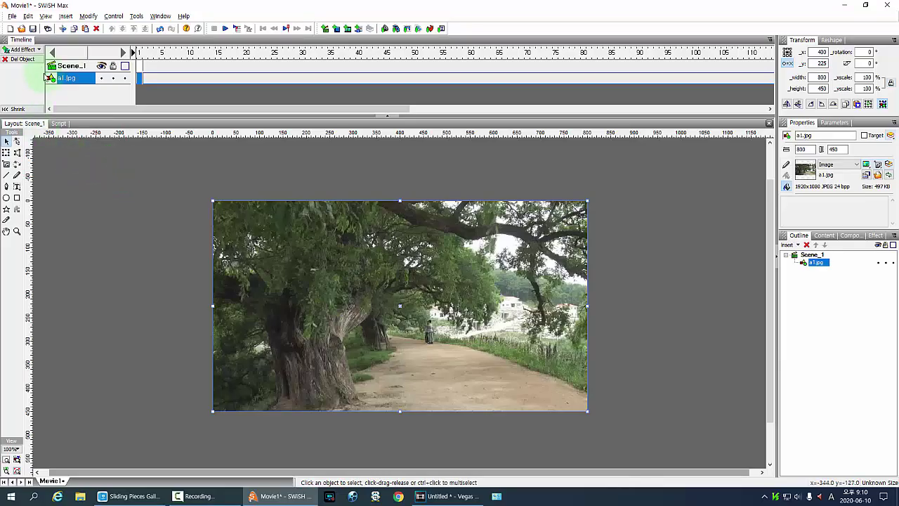
pyautogui.click(28, 16)
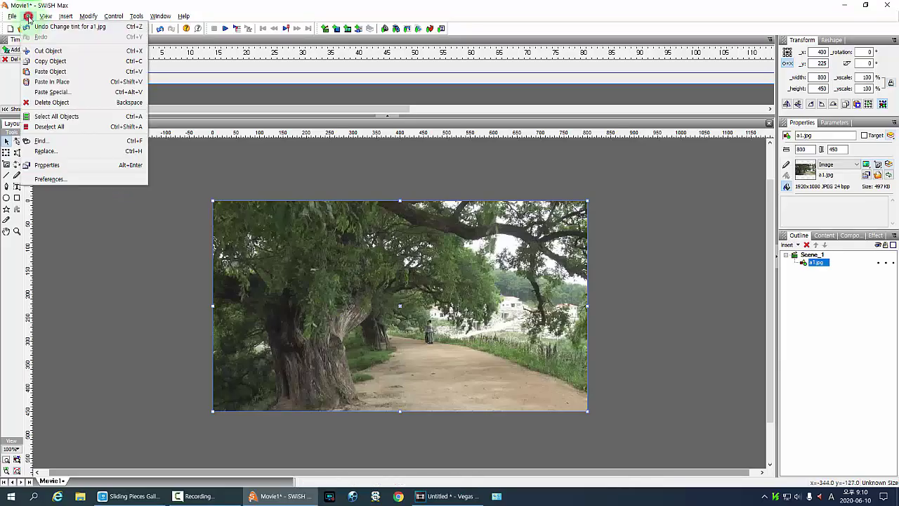
pyautogui.click(62, 83)
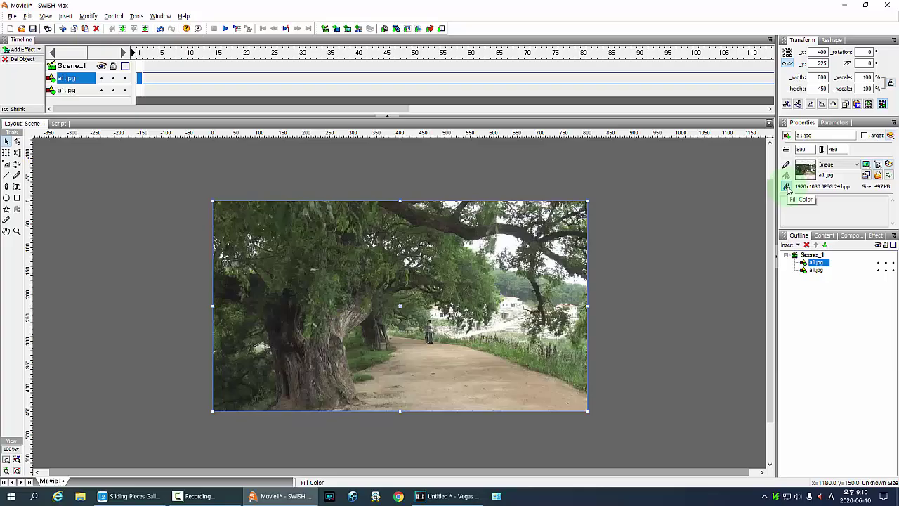
pyautogui.click(841, 166)
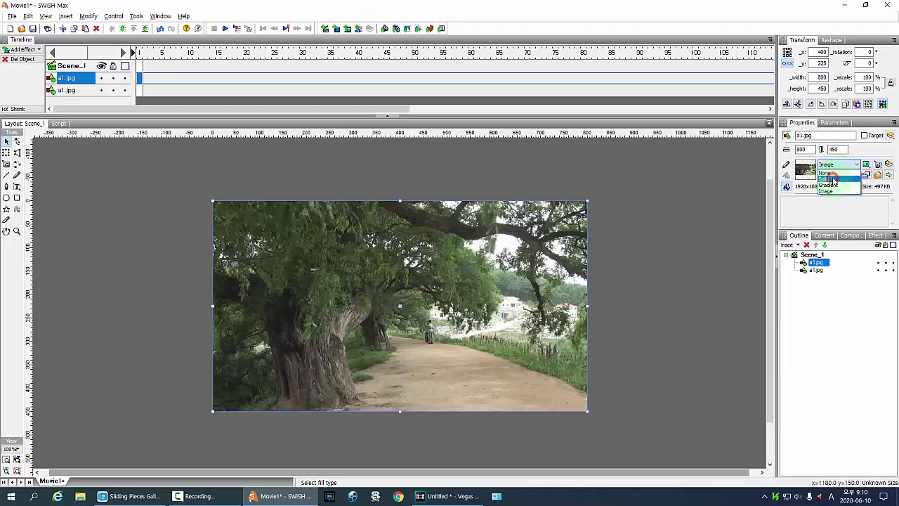
pyautogui.click(832, 179)
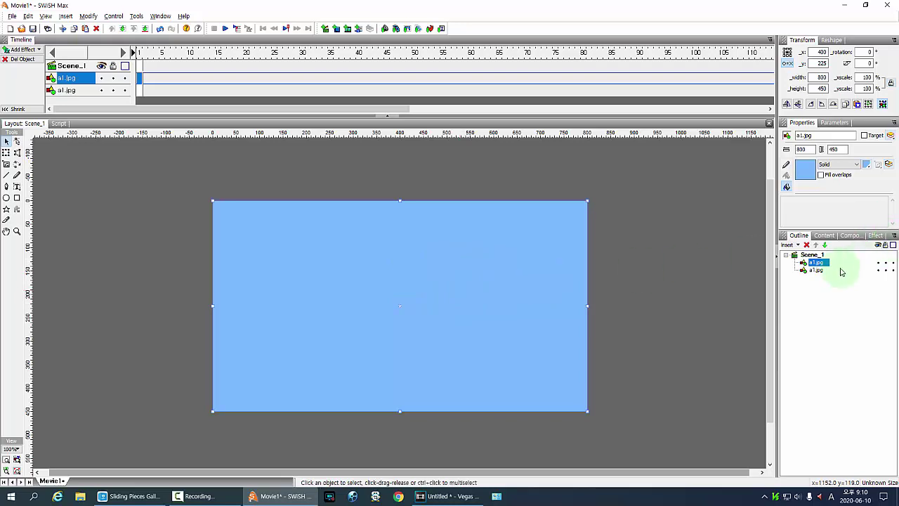
# Rename the lower image object in the scene as img
pyautogui.click(817, 270)
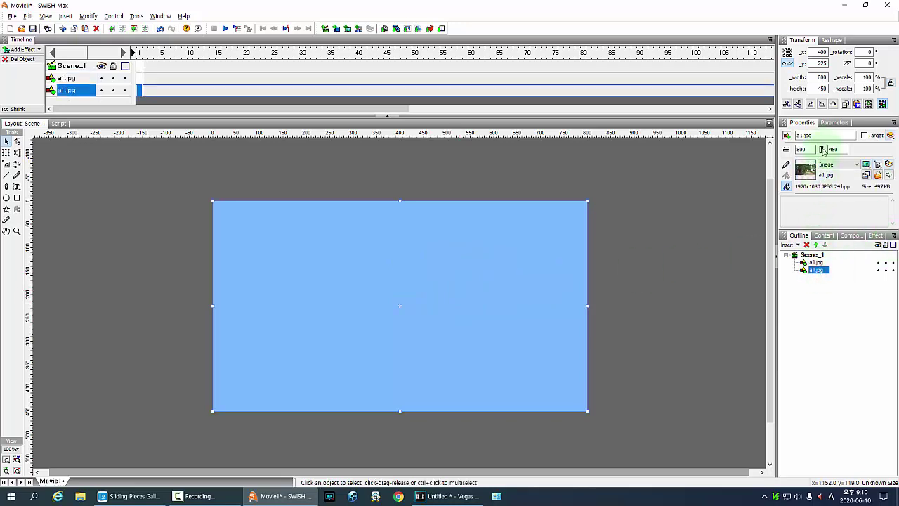
pyautogui.doubleClick(819, 136)
pyautogui.press('BackSpace')
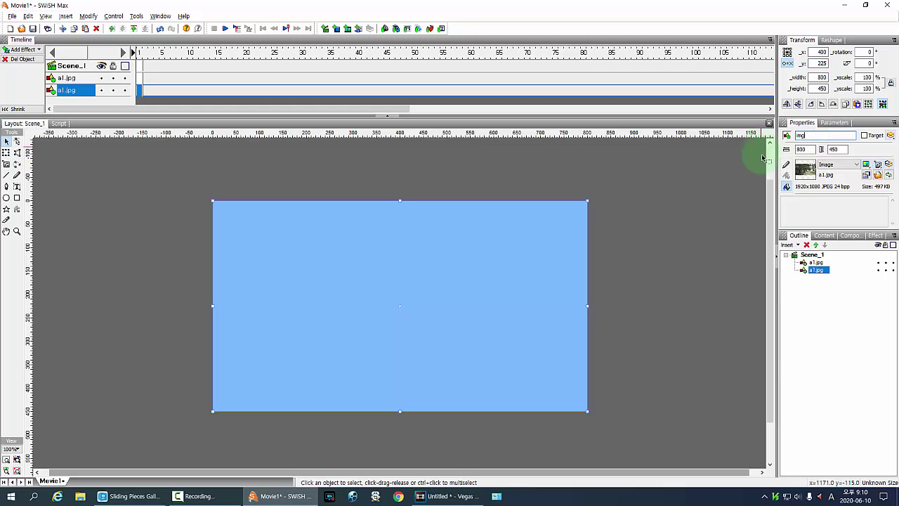
pyautogui.click(816, 271)
# Break the solid a1.jpg shape into a regular grid of 40 columns and 1 row, inflated by 0.5 pixels, cascading left to right, top to bottom
pyautogui.click(816, 263)
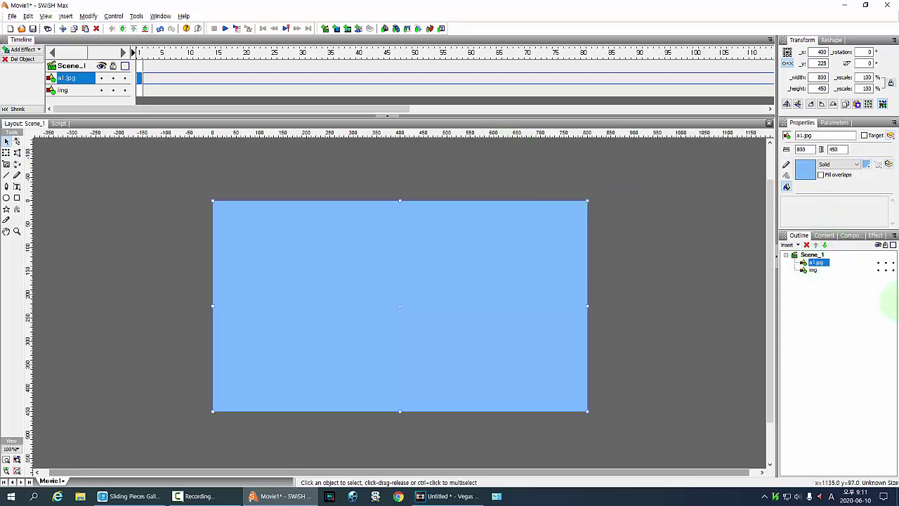
pyautogui.click(88, 16)
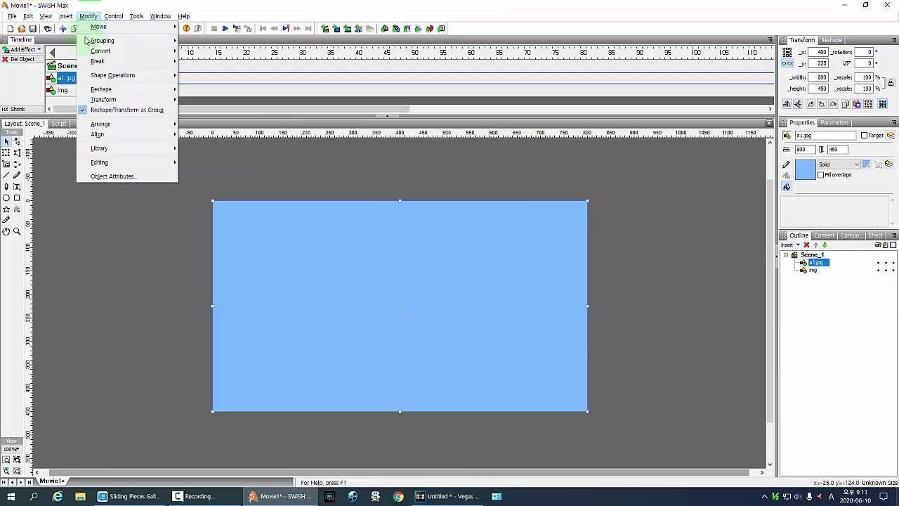
pyautogui.moveTo(107, 42)
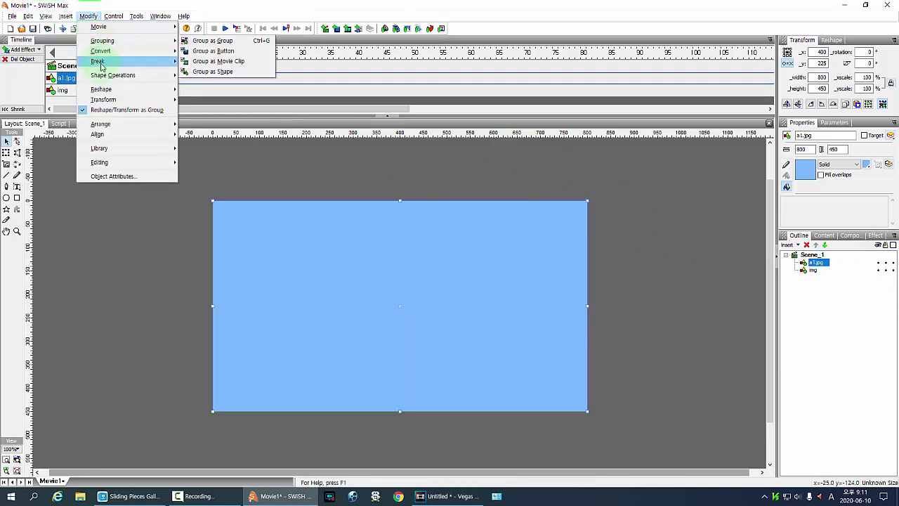
pyautogui.moveTo(102, 65)
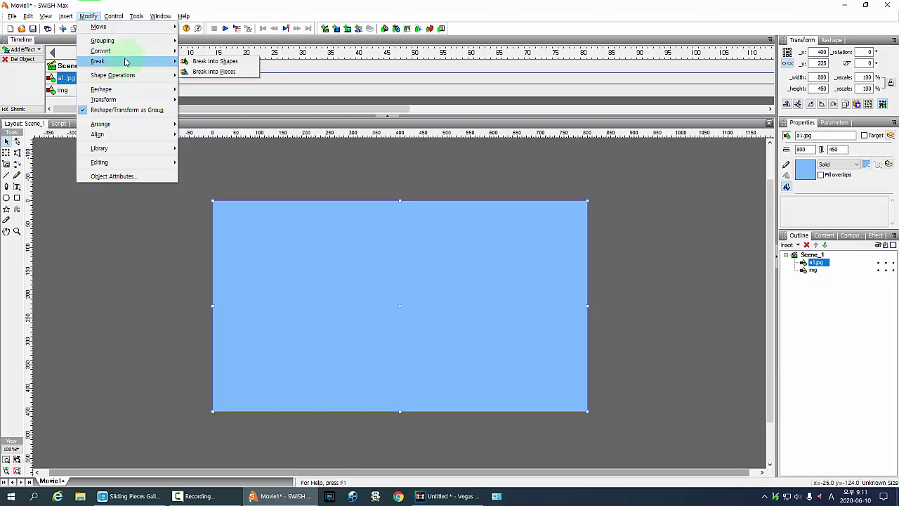
pyautogui.click(228, 73)
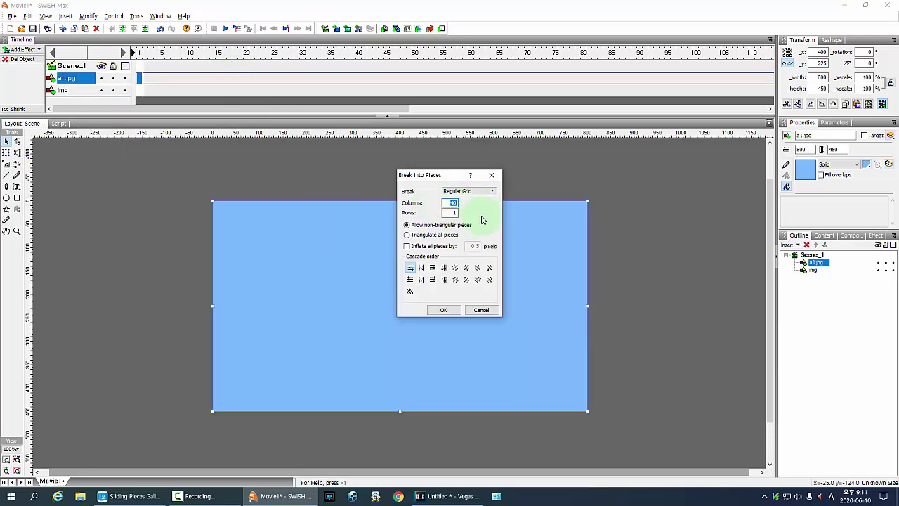
pyautogui.doubleClick(453, 204)
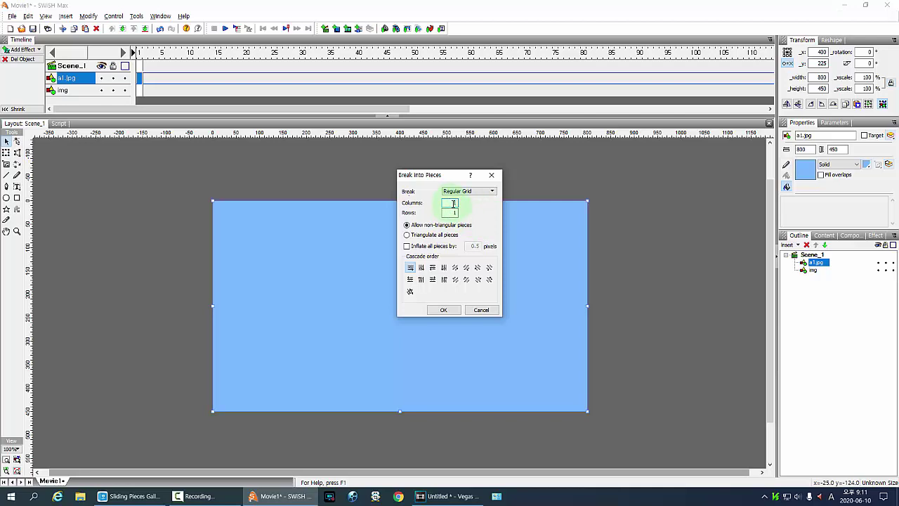
pyautogui.write('10')
pyautogui.click(623, 215)
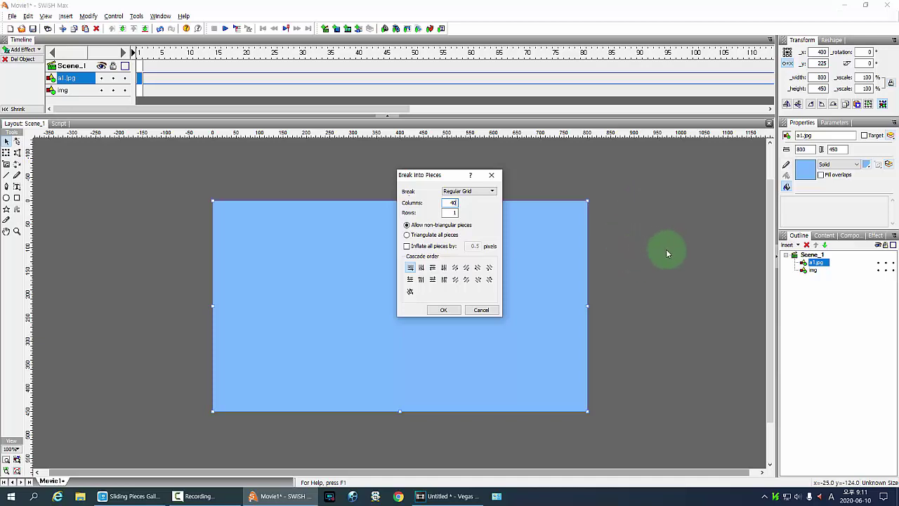
pyautogui.click(407, 247)
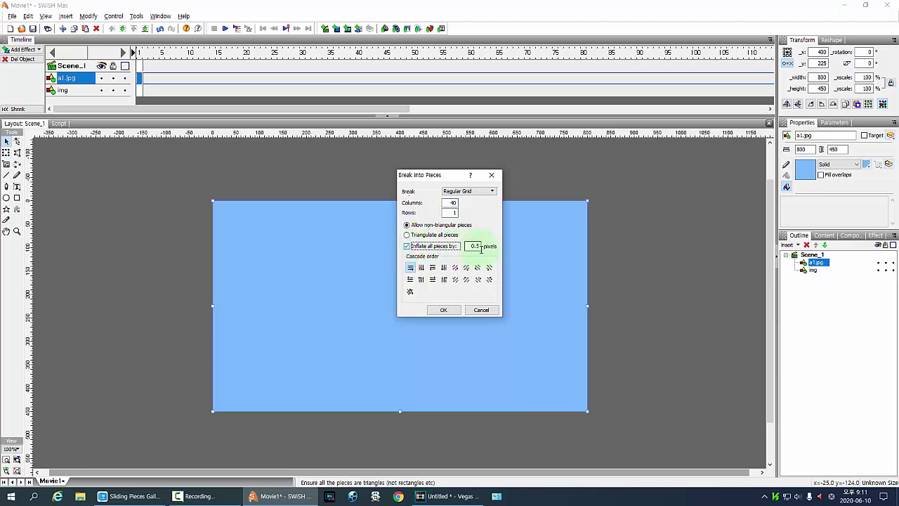
pyautogui.click(411, 269)
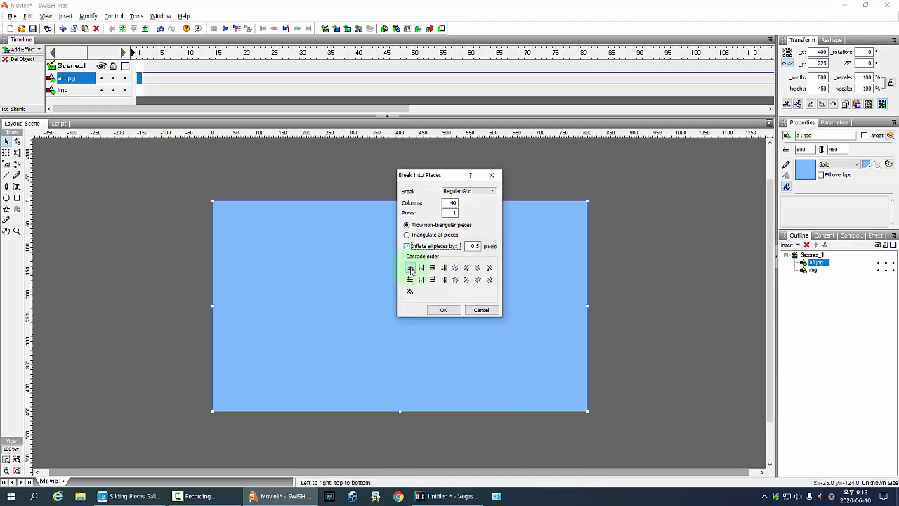
pyautogui.click(411, 268)
pyautogui.click(444, 310)
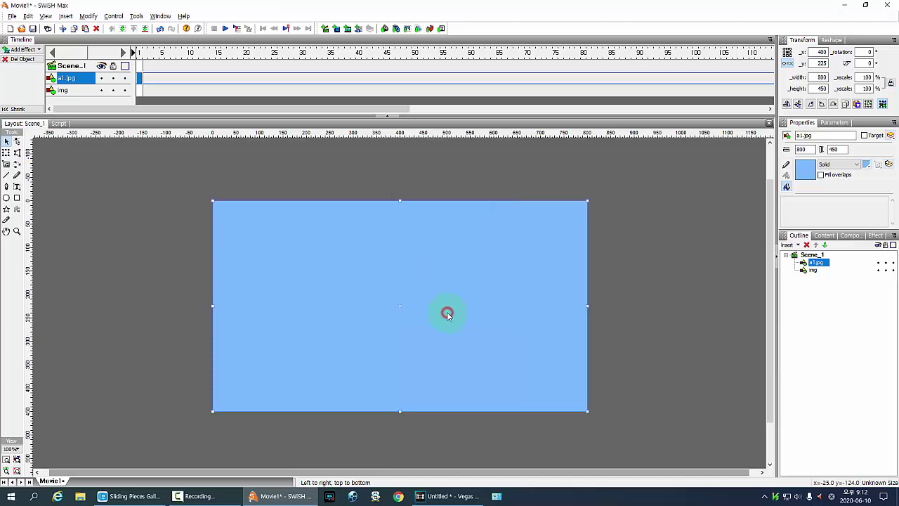
# Ungroup the broken a1.jpg group into separate strip shapes
pyautogui.click(746, 311)
pyautogui.click(816, 264)
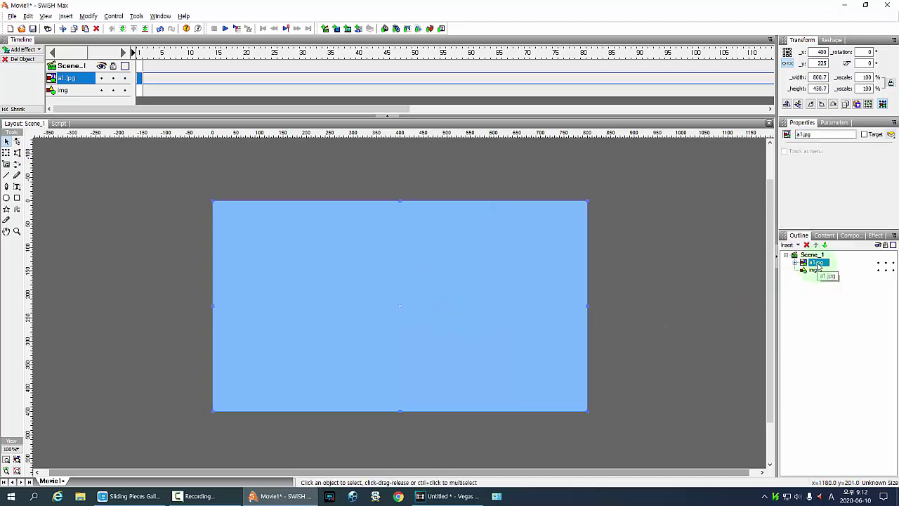
pyautogui.rightClick(815, 262)
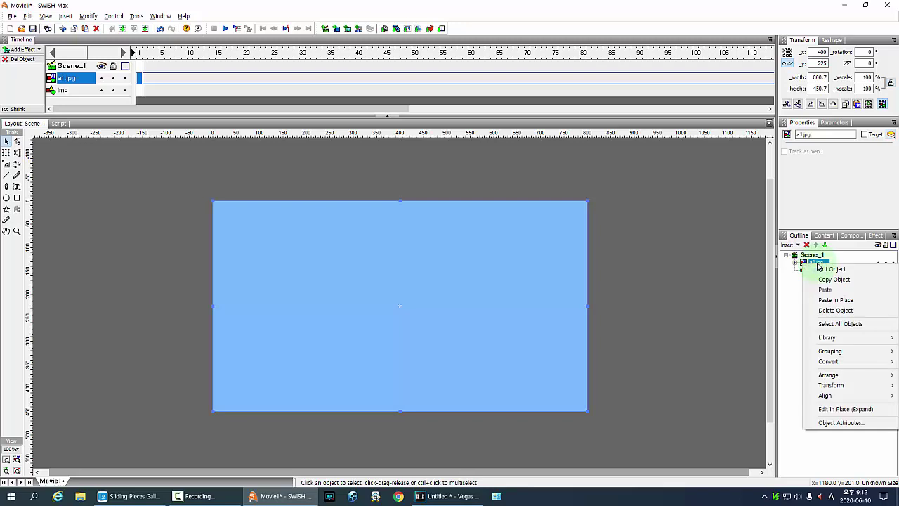
pyautogui.moveTo(838, 354)
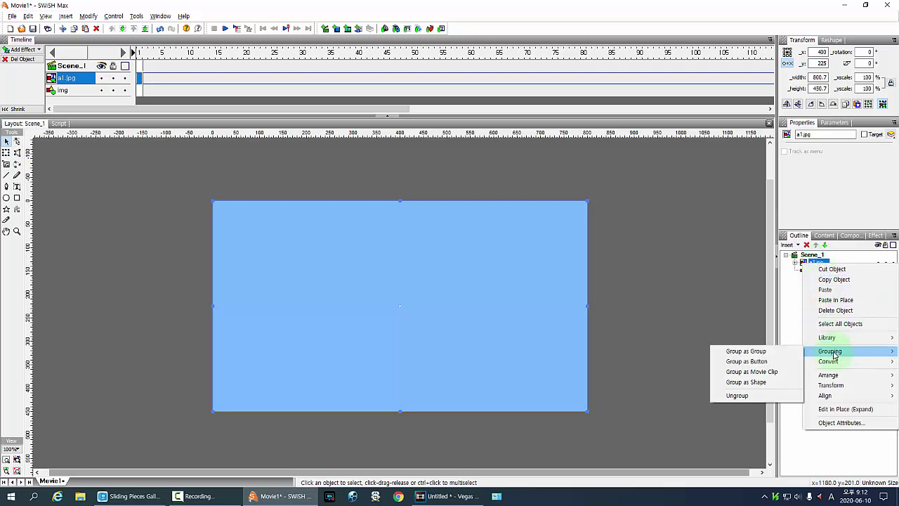
pyautogui.click(745, 395)
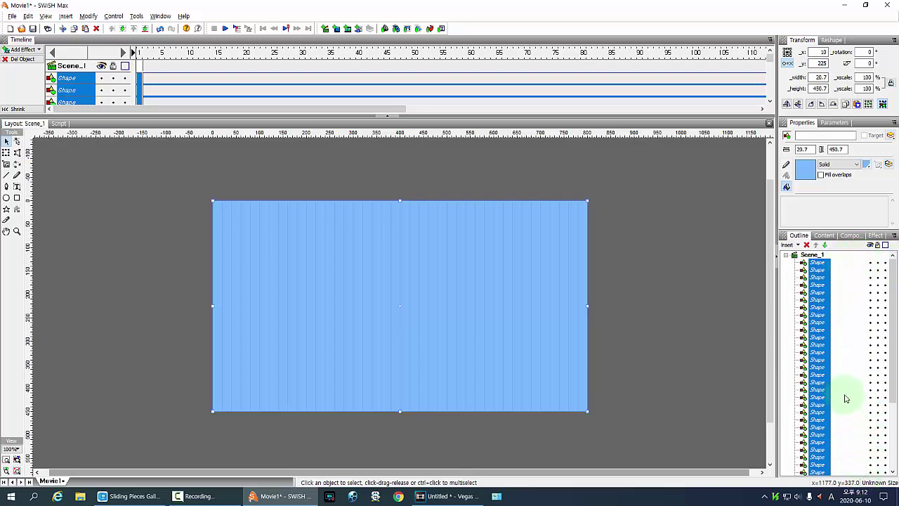
# Examine the individual strip shapes at the right end of the stage and the object list down to img
pyautogui.click(838, 256)
pyautogui.click(818, 262)
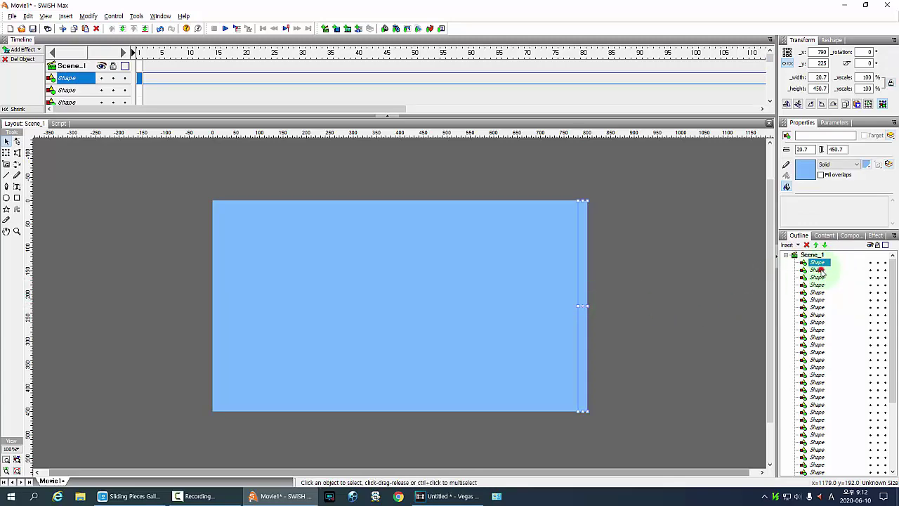
pyautogui.click(818, 271)
pyautogui.moveTo(895, 285); pyautogui.dragTo(896, 352)
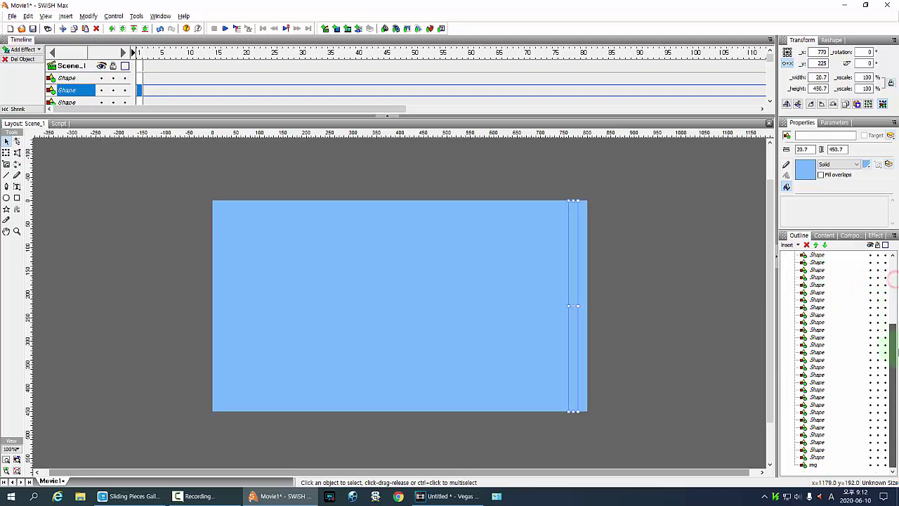
# Delete all the strip shapes except the one at the right edge of the photo, keeping img
pyautogui.keyDown('shift'); pyautogui.click(818, 458); pyautogui.keyUp('shift')
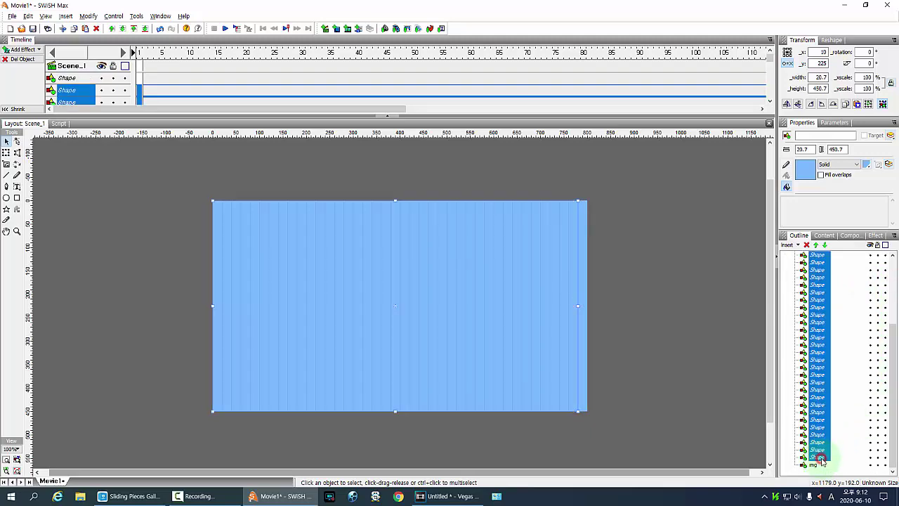
pyautogui.click(807, 245)
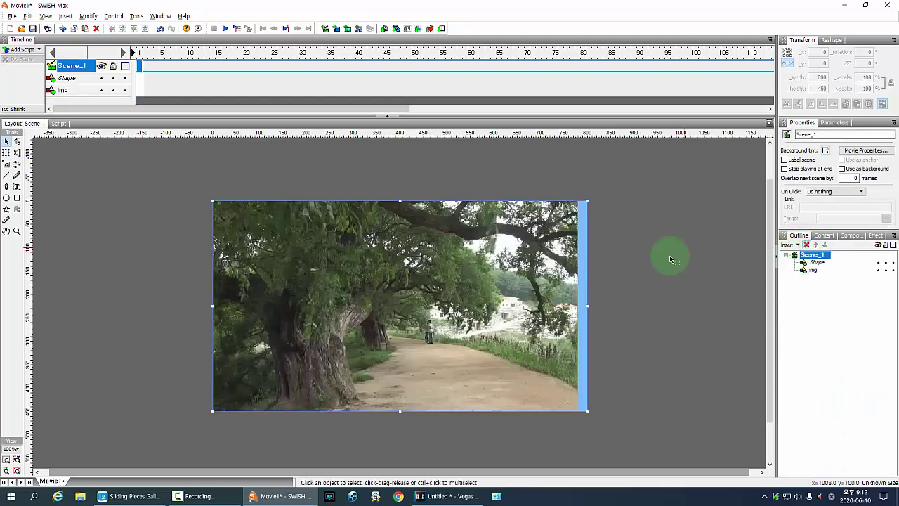
# Set the remaining strip's reference point to its centre-right edge and its x position to 800
pyautogui.click(817, 262)
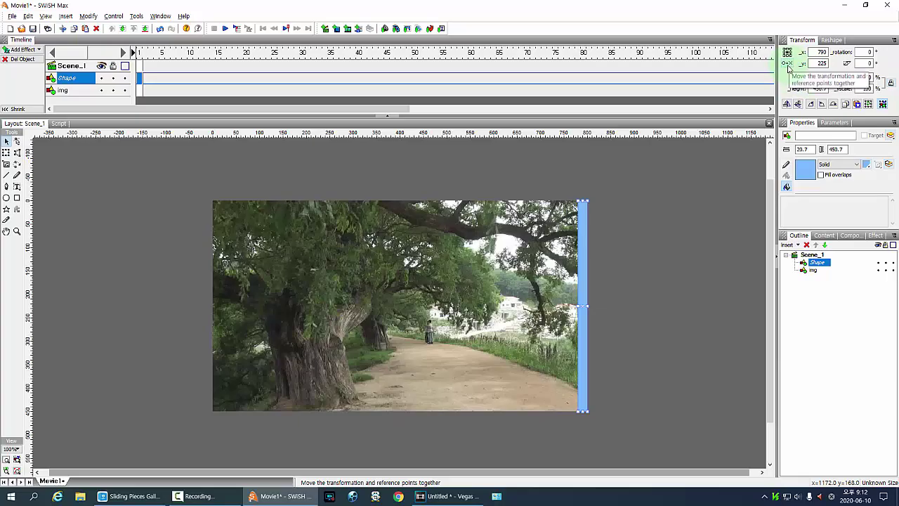
pyautogui.click(787, 65)
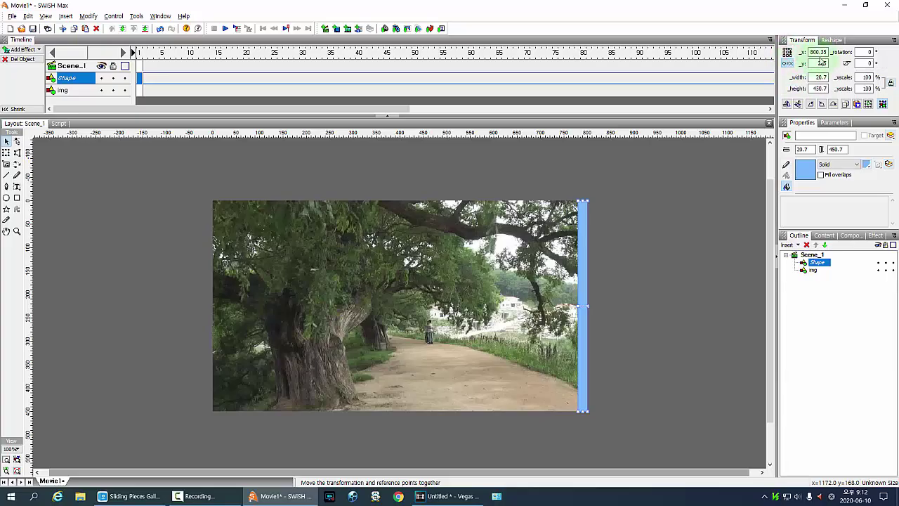
pyautogui.click(819, 52)
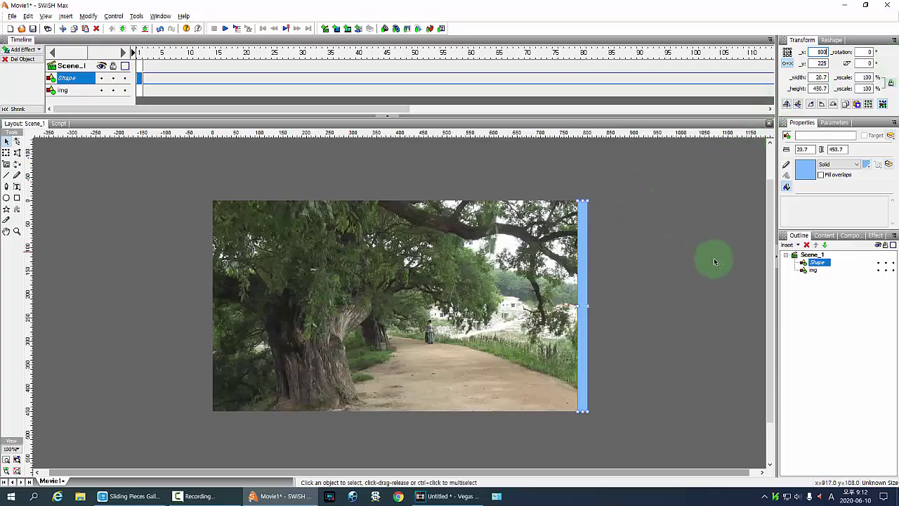
# Convert the strip shape and the img object each into a movie clip
pyautogui.keyDown('ctrl'); pyautogui.click(815, 271); pyautogui.keyUp('ctrl')
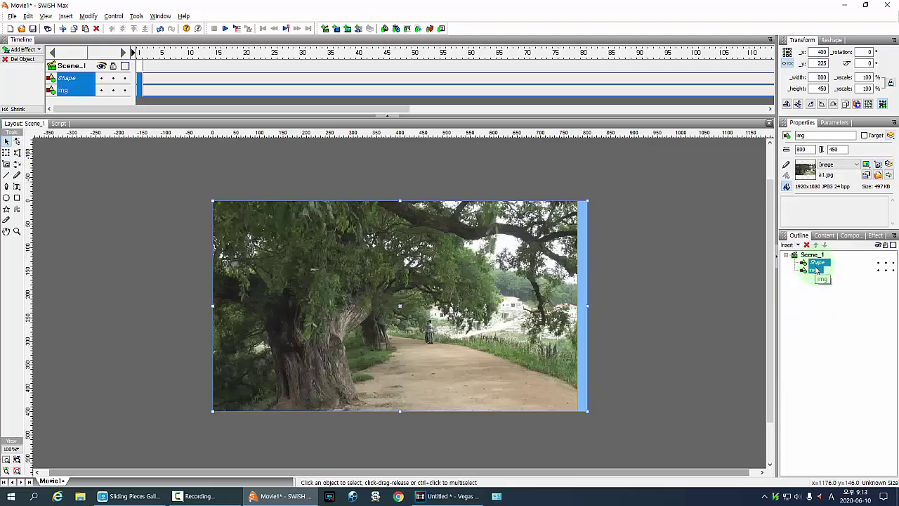
pyautogui.rightClick(816, 270)
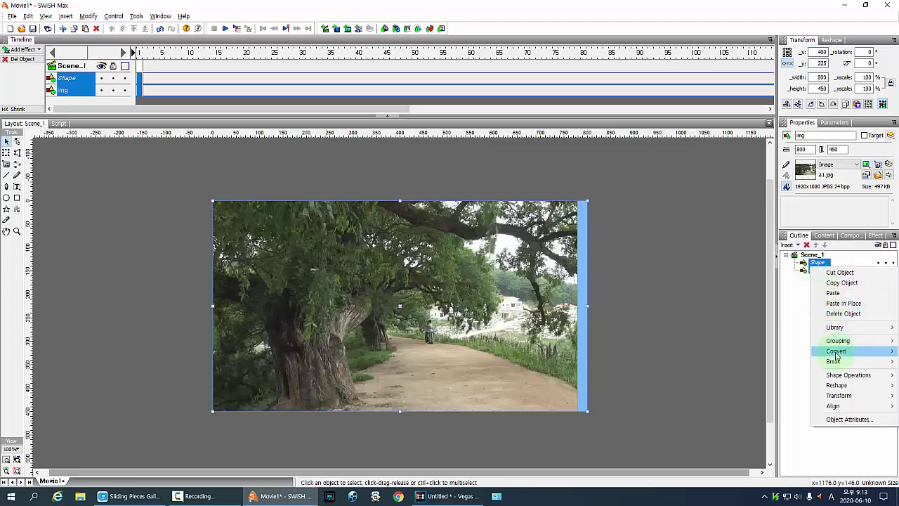
pyautogui.moveTo(834, 355)
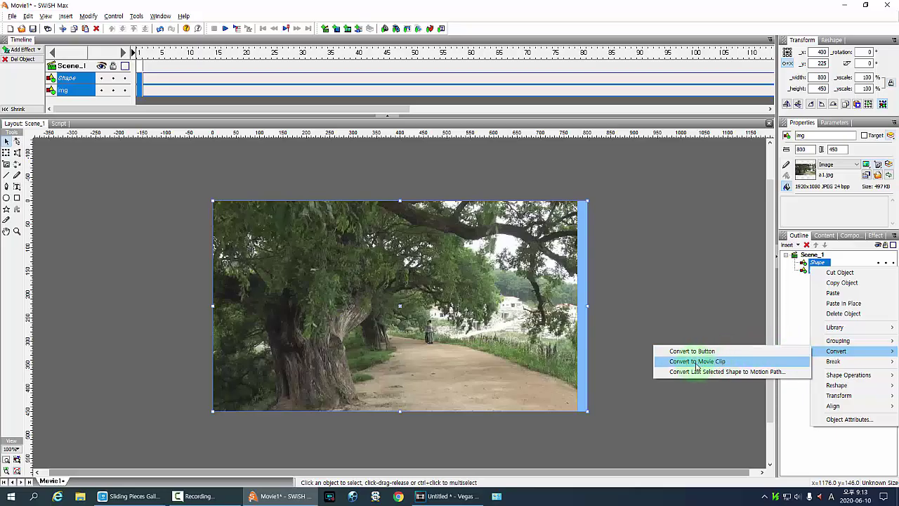
pyautogui.click(729, 363)
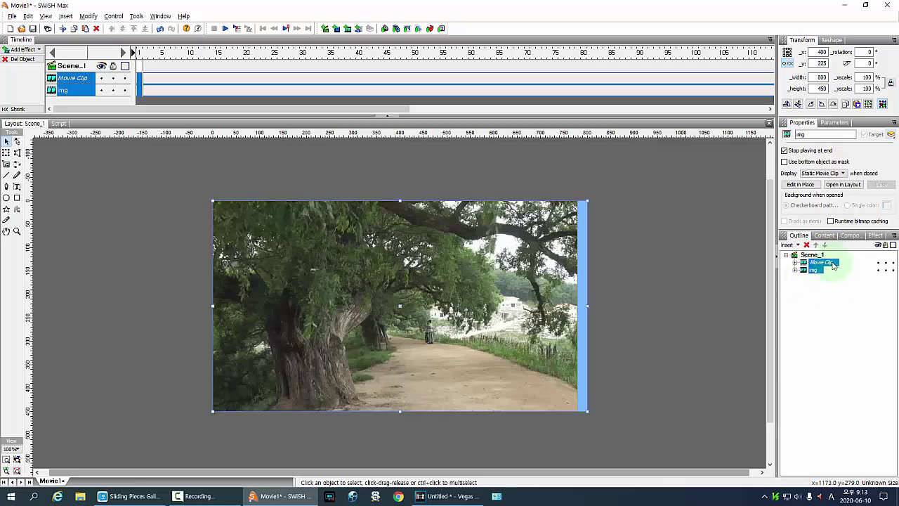
# Name the strip's movie clip mask
pyautogui.click(822, 255)
pyautogui.click(826, 265)
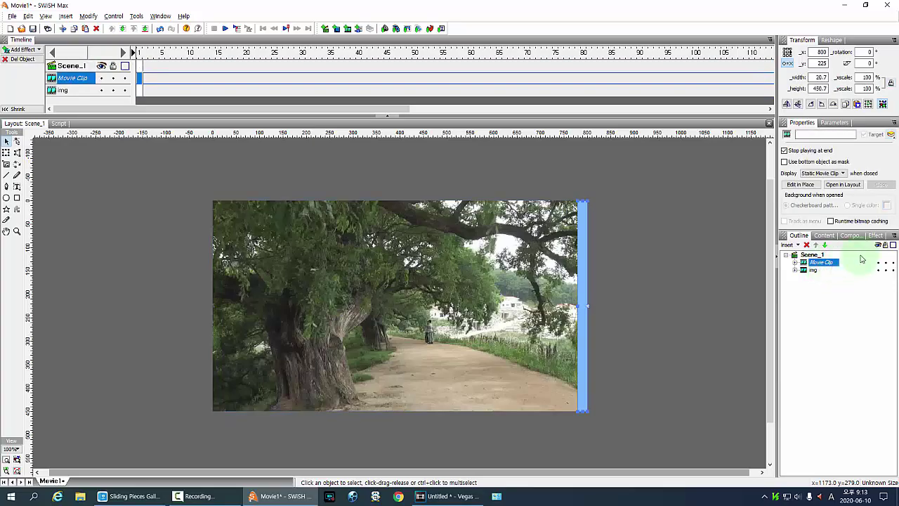
pyautogui.click(813, 134)
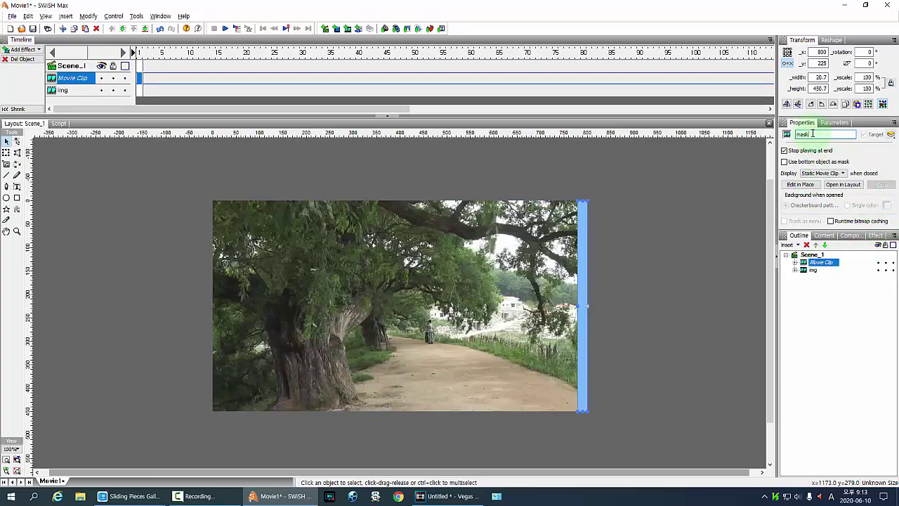
pyautogui.write('mask')
pyautogui.press('Return')
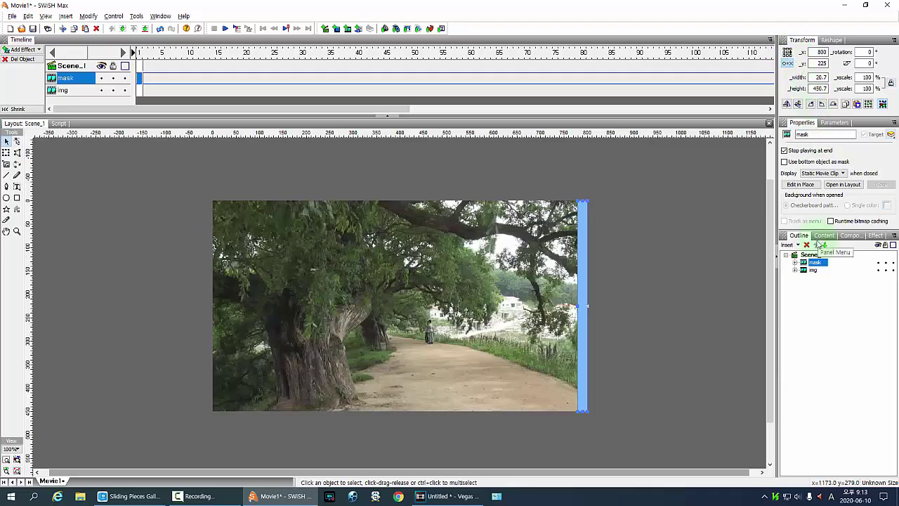
# Check the image inside the img movie clip and set the clip's reference point to its top-left corner
pyautogui.click(795, 270)
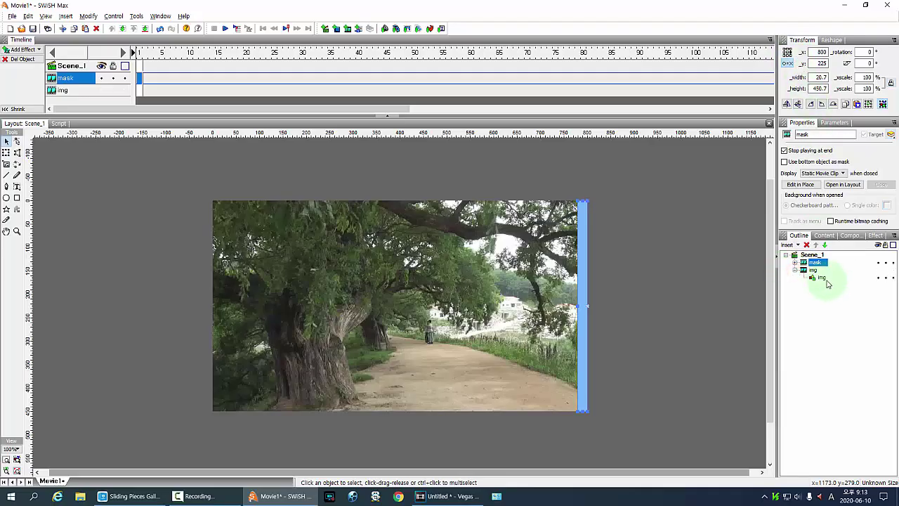
pyautogui.click(819, 278)
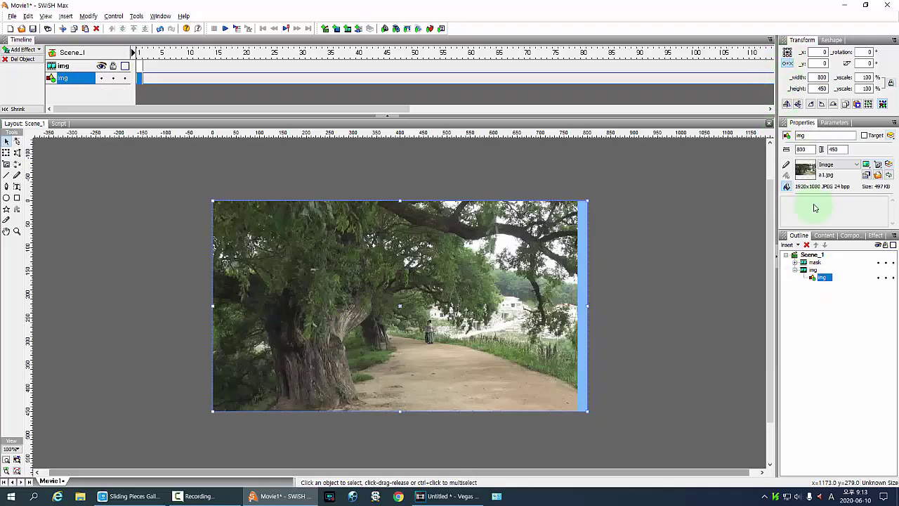
pyautogui.click(795, 271)
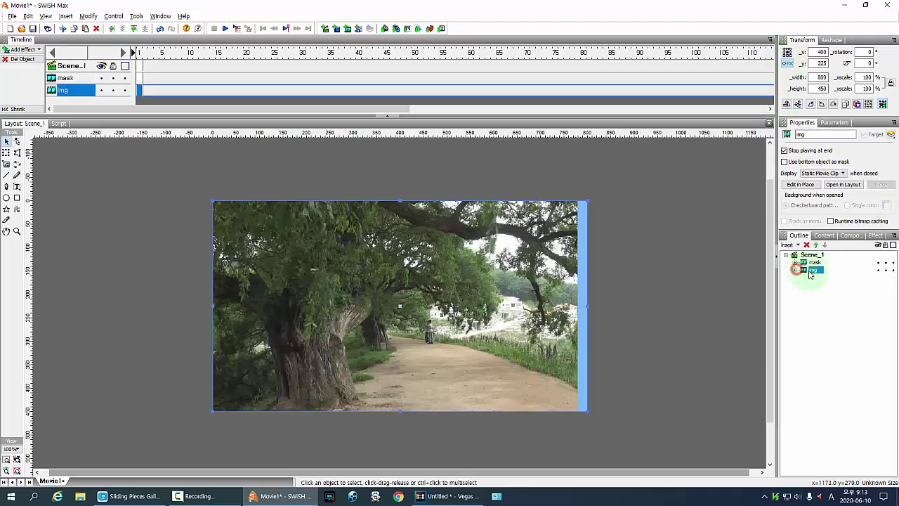
pyautogui.click(817, 272)
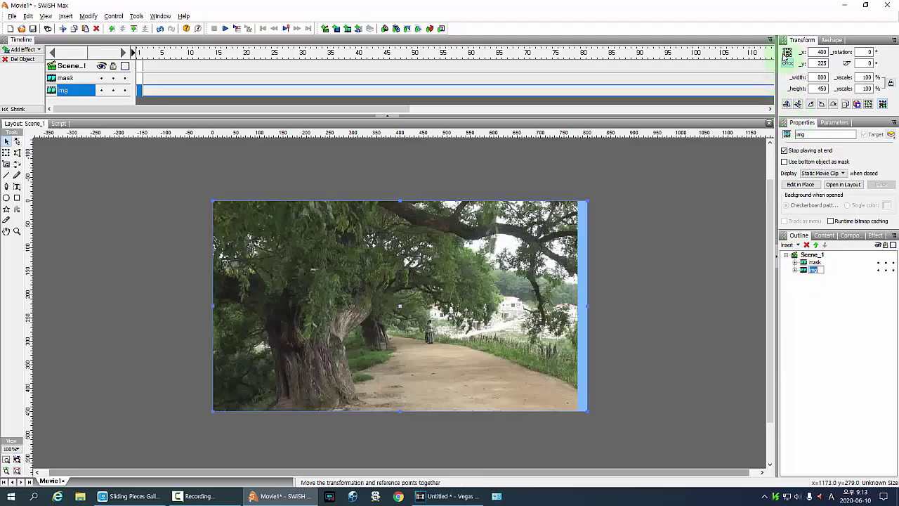
pyautogui.click(787, 53)
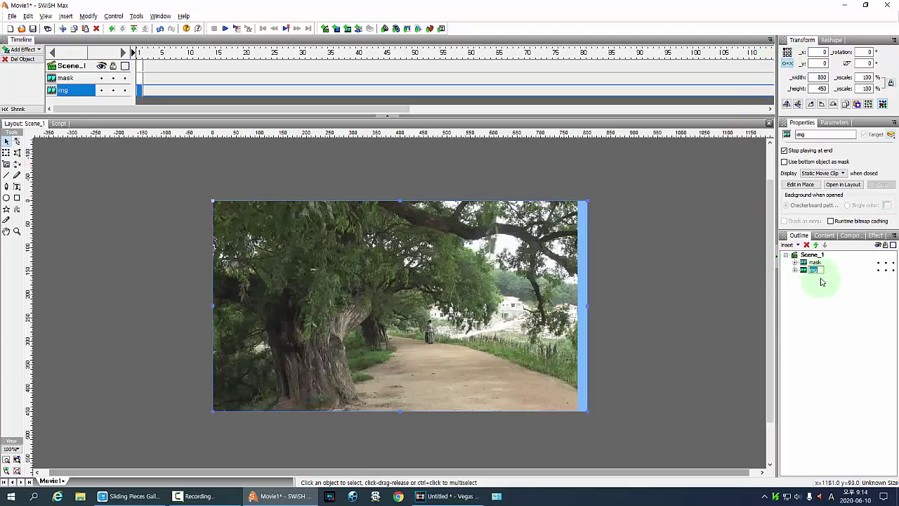
# Move mask below img in the object order and group both clips as one movie clip
pyautogui.click(846, 262)
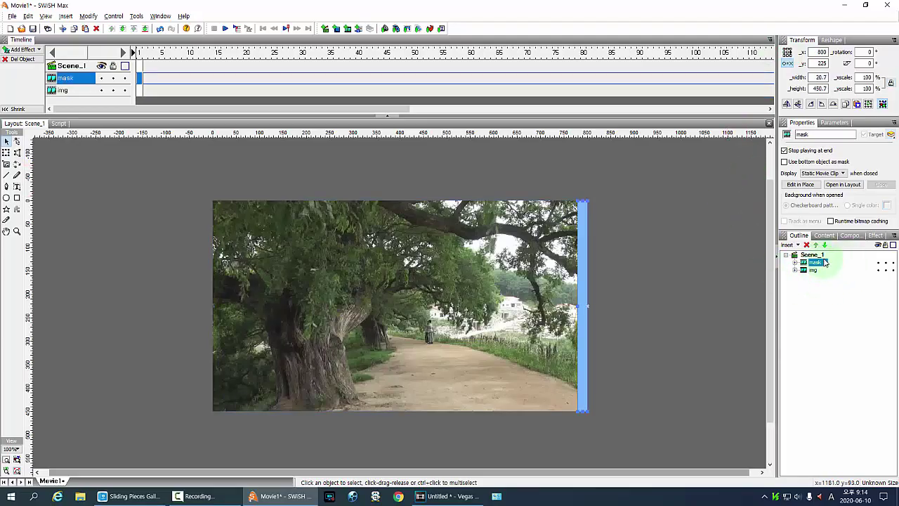
pyautogui.click(825, 244)
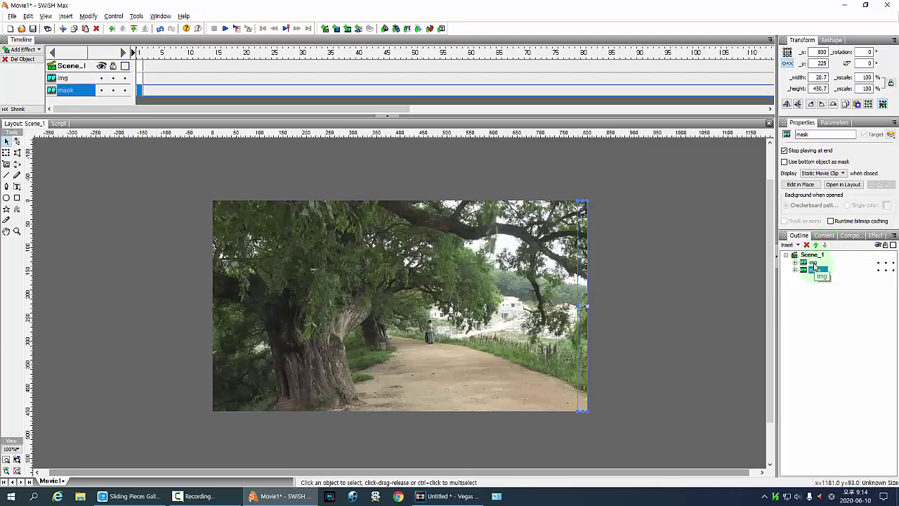
pyautogui.keyDown('ctrl'); pyautogui.click(814, 263); pyautogui.keyUp('ctrl')
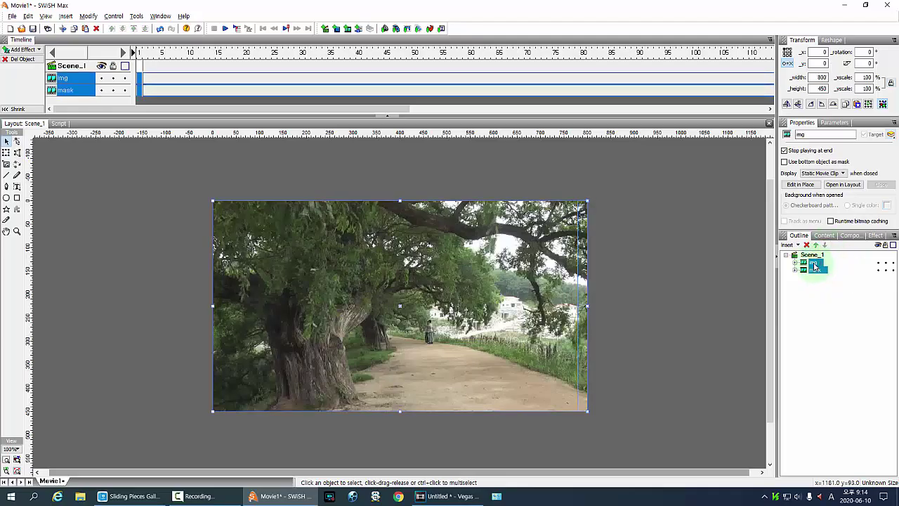
pyautogui.rightClick(815, 264)
pyautogui.moveTo(836, 352)
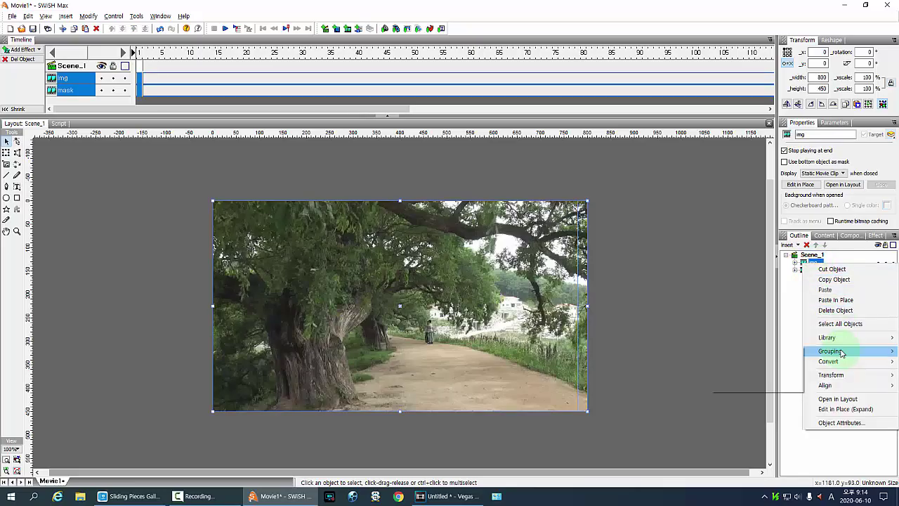
pyautogui.click(789, 371)
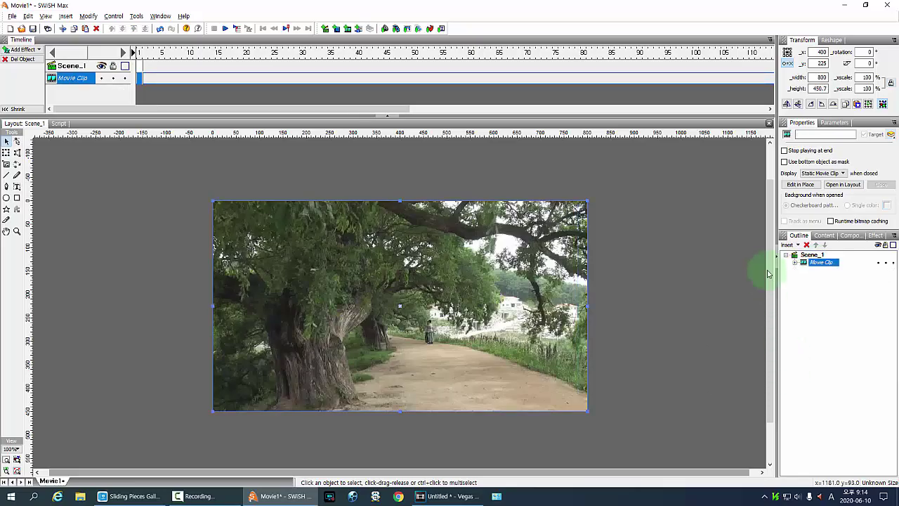
# Make the new movie clip use its bottom object as mask and name the clip a
pyautogui.click(785, 161)
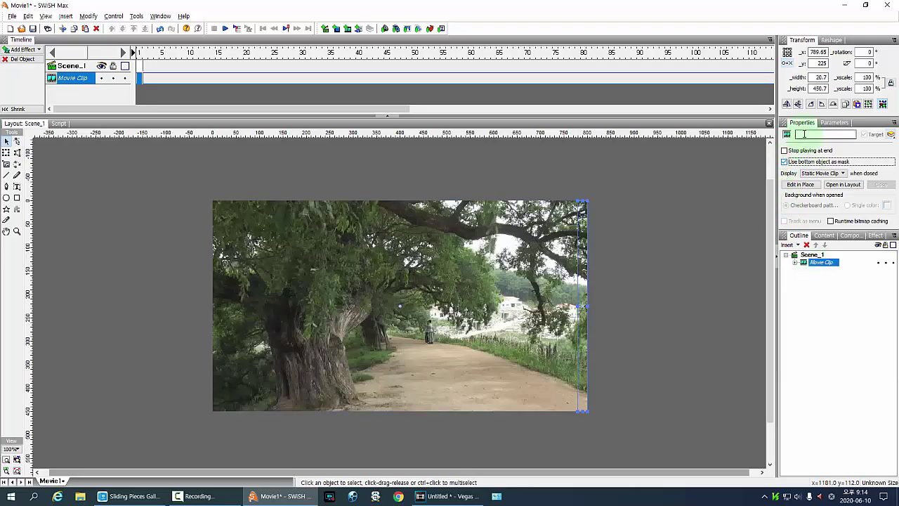
pyautogui.click(802, 134)
pyautogui.write('a')
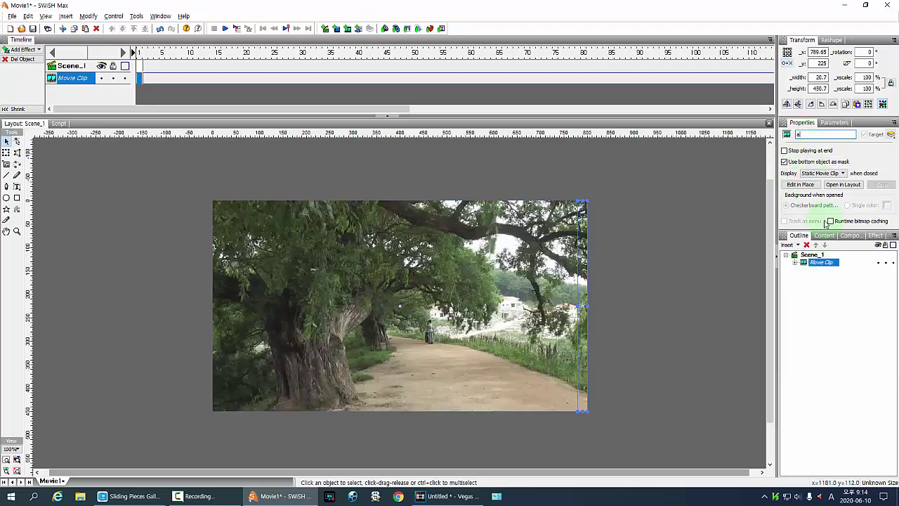
pyautogui.click(827, 264)
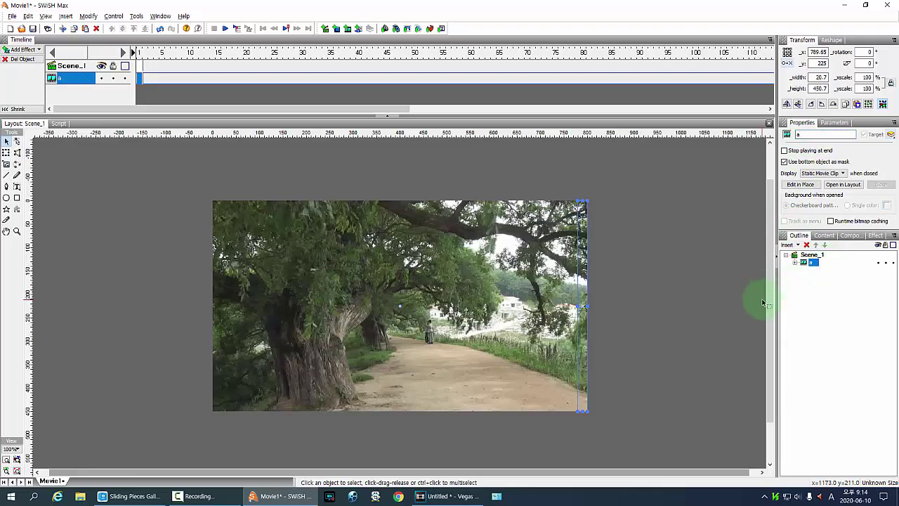
# Group clip a as an enclosing movie clip and name the outer clip a1
pyautogui.rightClick(815, 264)
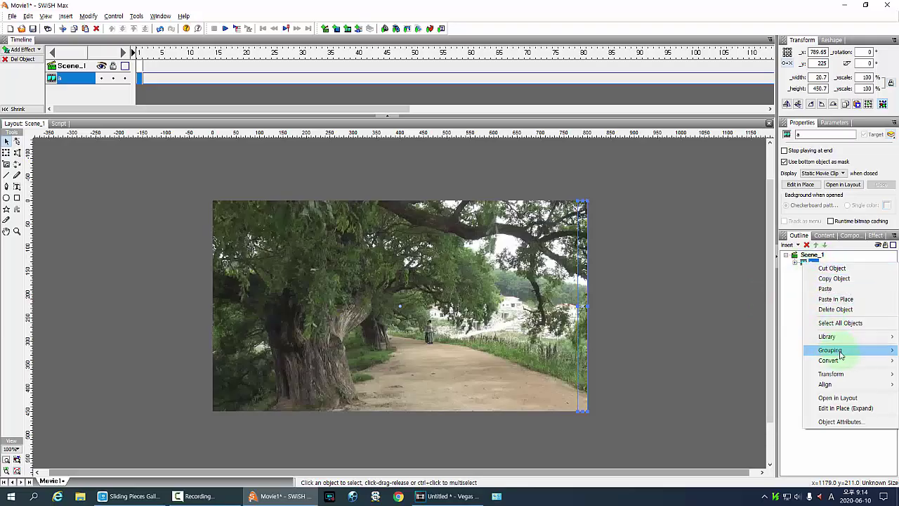
pyautogui.moveTo(834, 350)
pyautogui.click(780, 371)
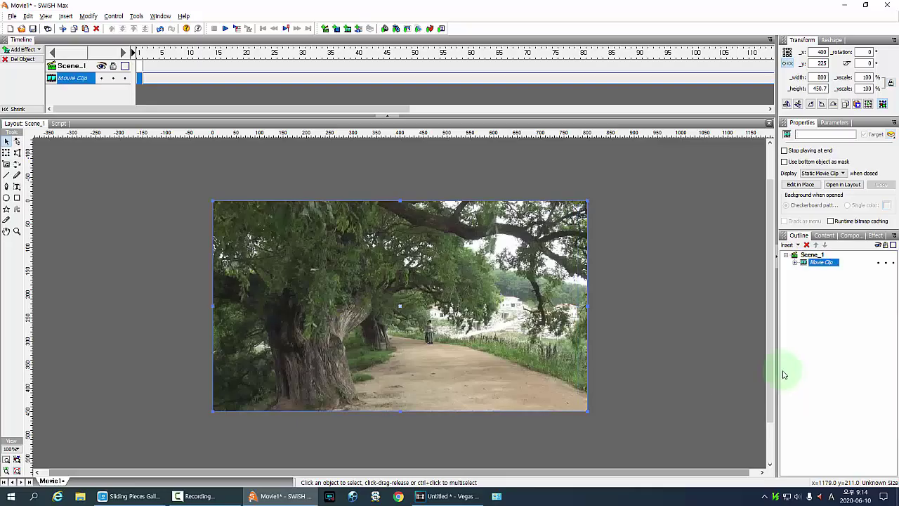
pyautogui.click(817, 133)
pyautogui.write('a')
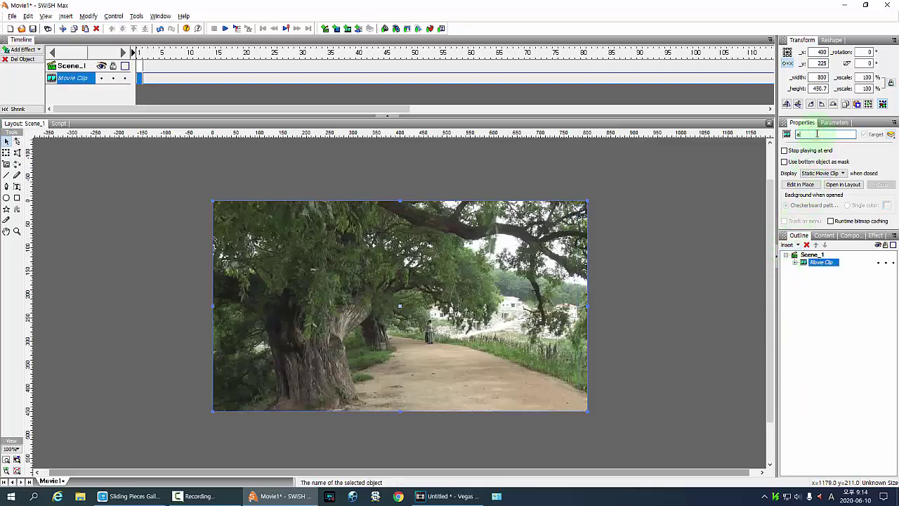
pyautogui.write('1')
pyautogui.click(818, 264)
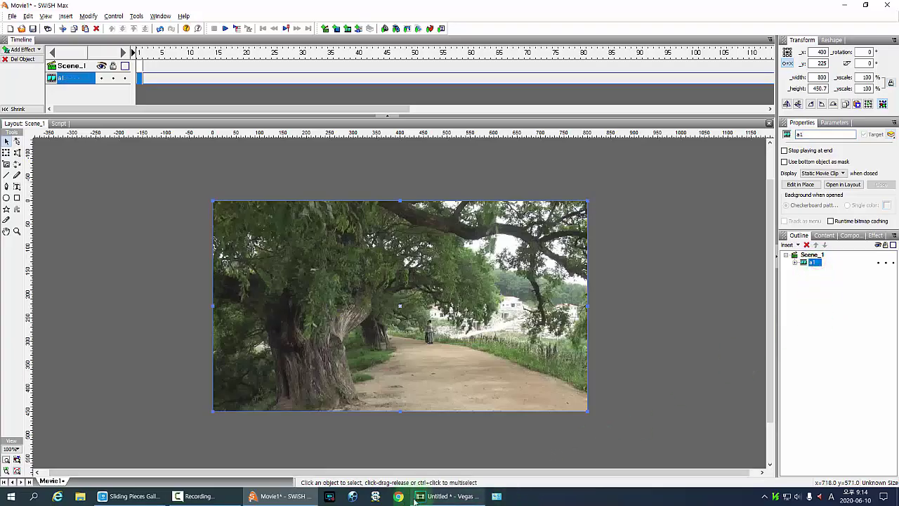
pyautogui.click(216, 501)
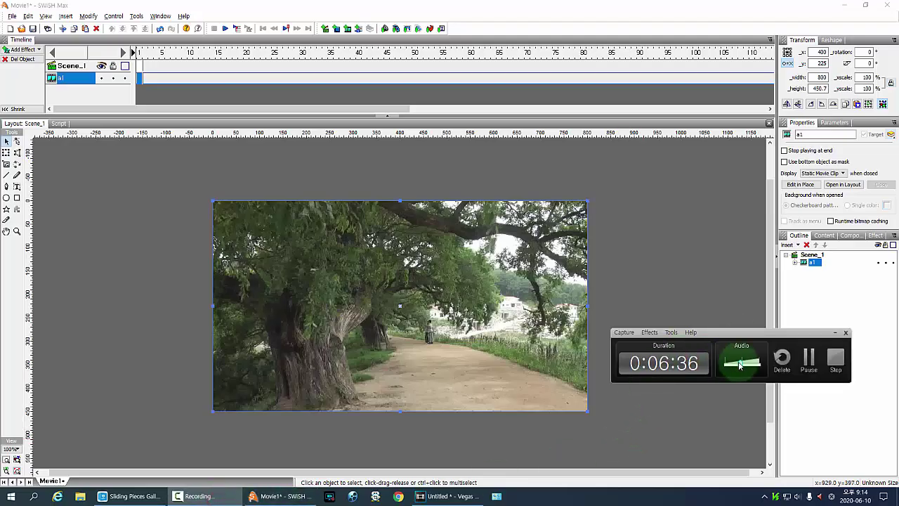
pyautogui.moveTo(743, 335); pyautogui.dragTo(765, 440)
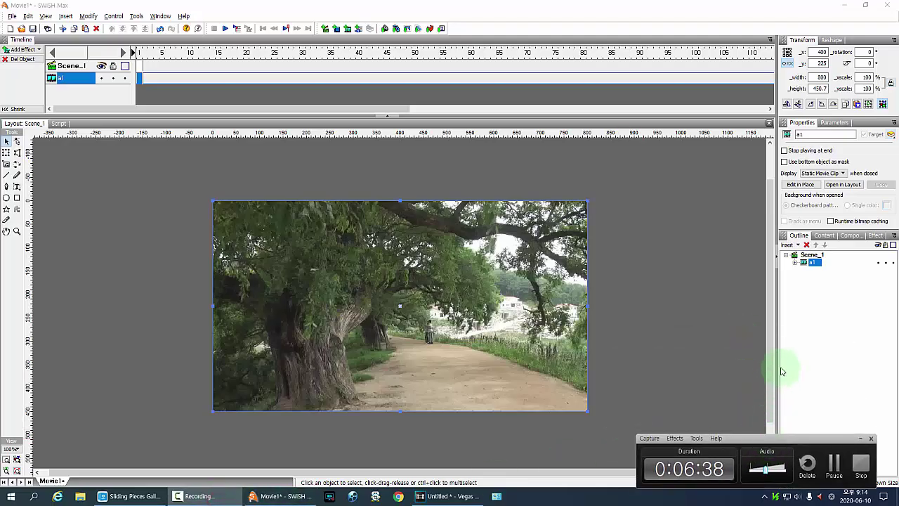
# Set the reference point of clip a inside a1 to its top-left corner, moving transformation and reference points together
pyautogui.click(795, 263)
pyautogui.click(816, 270)
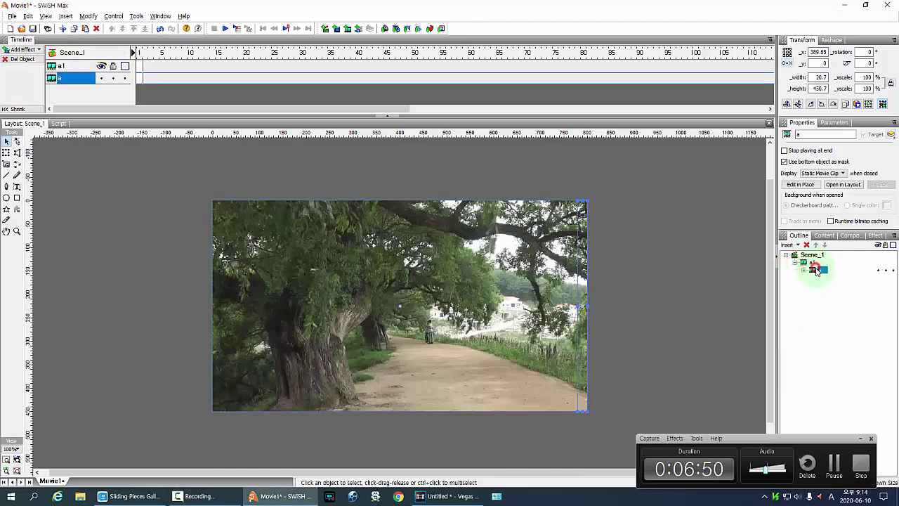
pyautogui.click(788, 64)
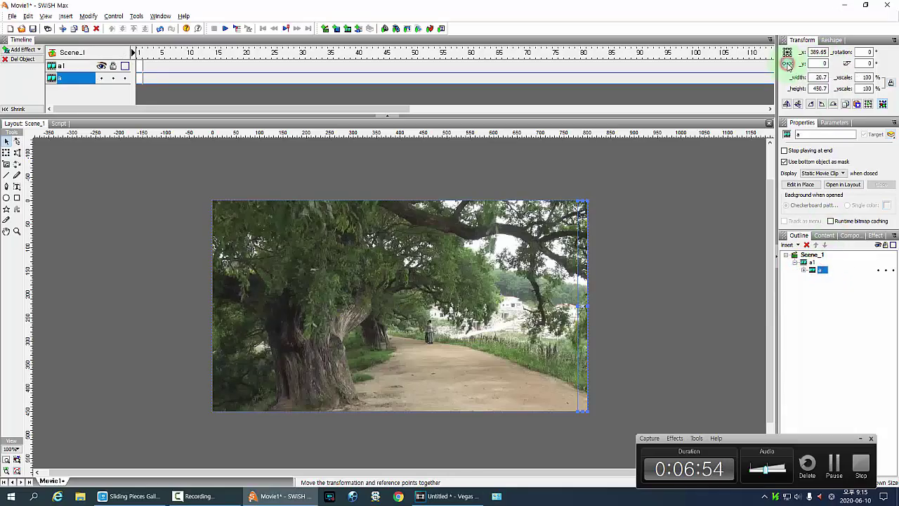
pyautogui.click(788, 56)
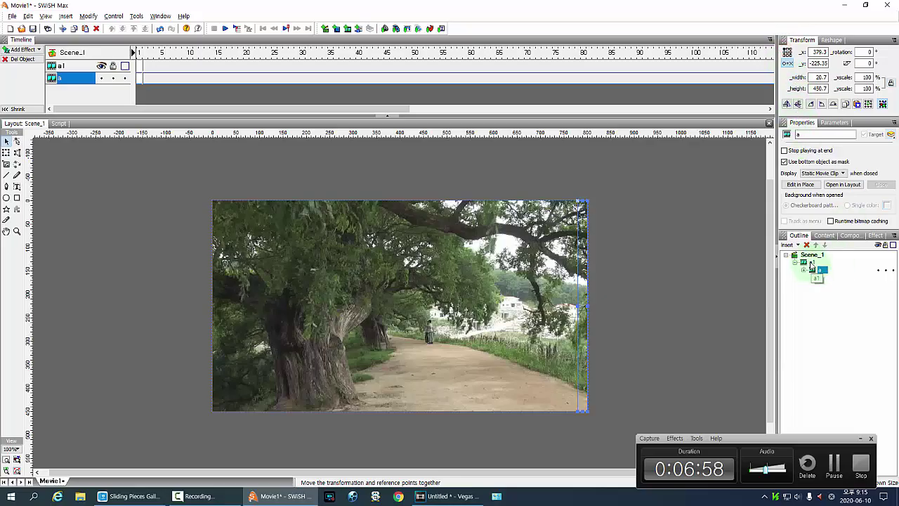
# Set the reference point of the outer movie clip a1 to its top-left corner
pyautogui.click(811, 263)
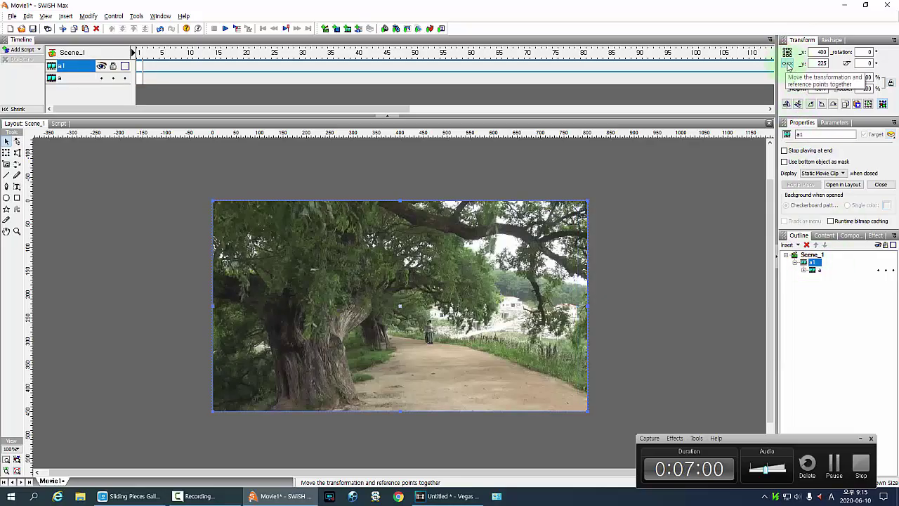
pyautogui.click(788, 53)
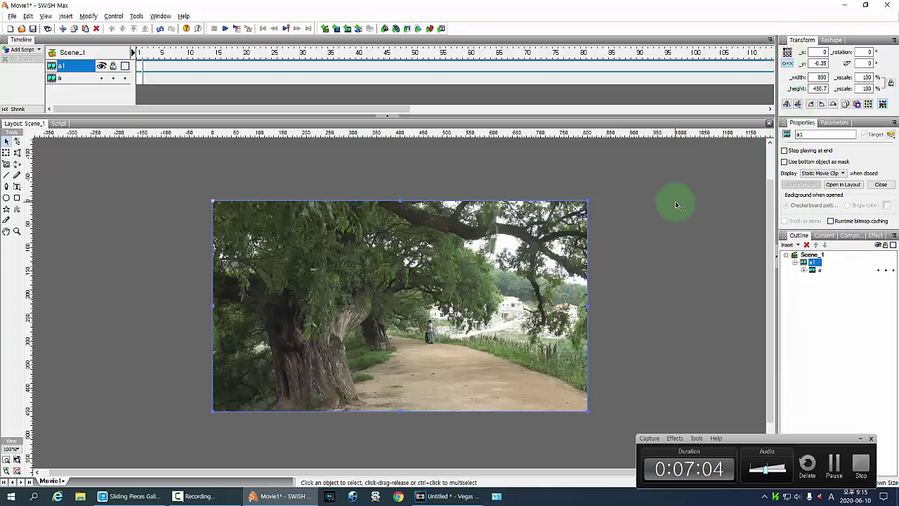
# Switch to the Sliding Pieces Gallery document in Hangul and copy the full script under the "10조각 시 Script" heading
pyautogui.hotkey('alt', 'Tab')
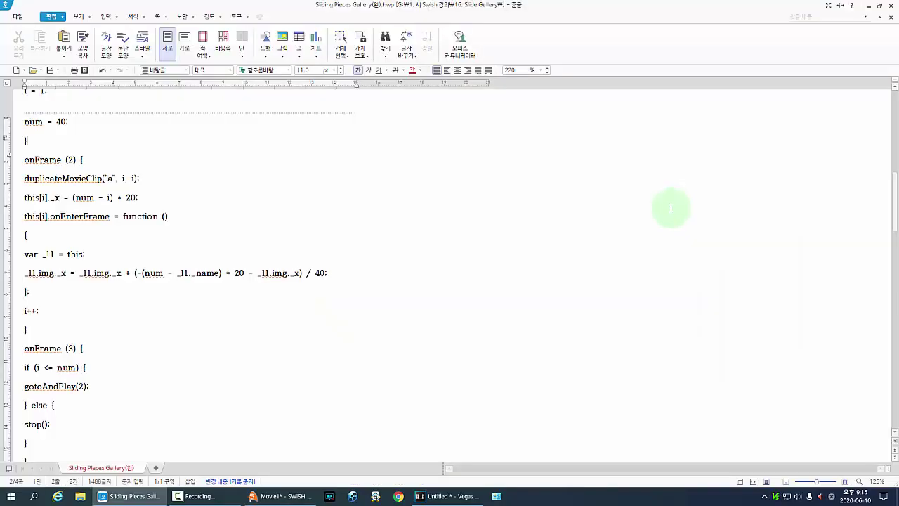
pyautogui.scroll(4, 623, 197)
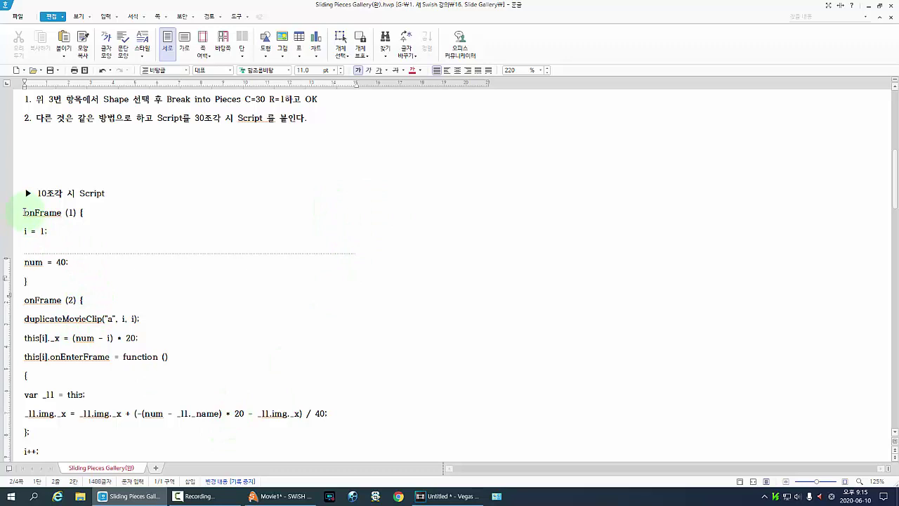
pyautogui.moveTo(24, 212); pyautogui.dragTo(377, 361)
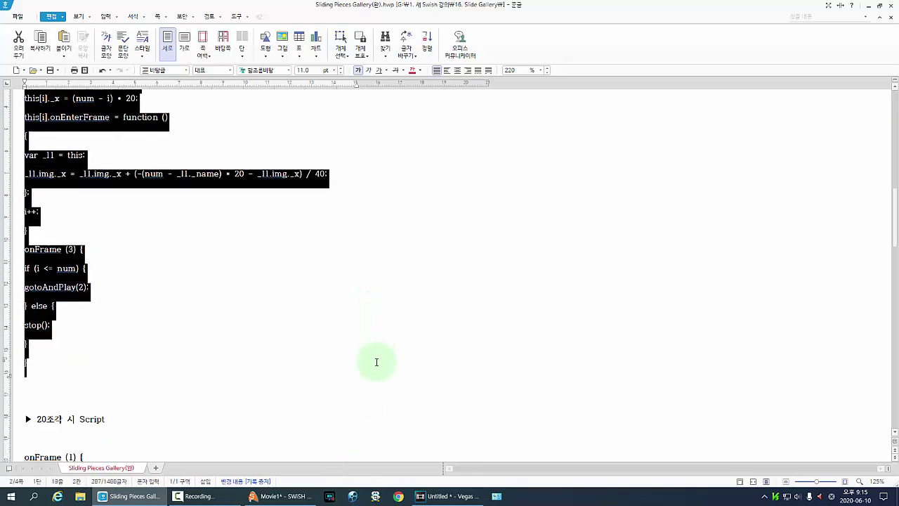
pyautogui.rightClick(155, 185)
pyautogui.click(190, 198)
pyautogui.click(109, 363)
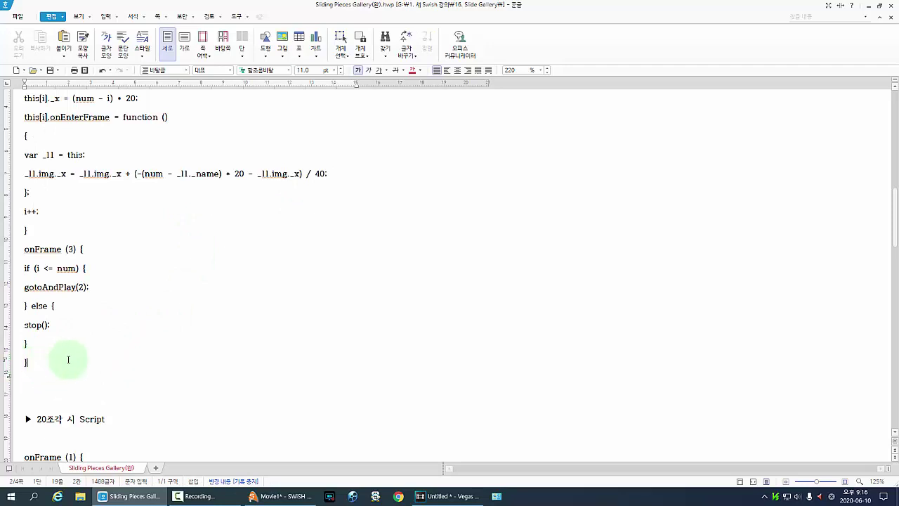
# Reselect the script below the "10조각 시 Script" heading, from onFrame (1) through the closing brace of onFrame (3), and copy it again
pyautogui.scroll(5, 96, 326)
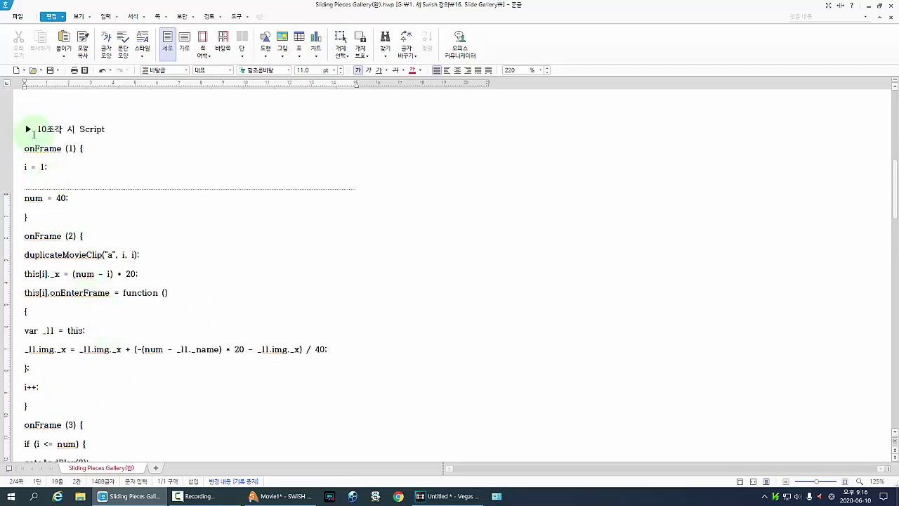
pyautogui.moveTo(27, 129); pyautogui.dragTo(125, 132)
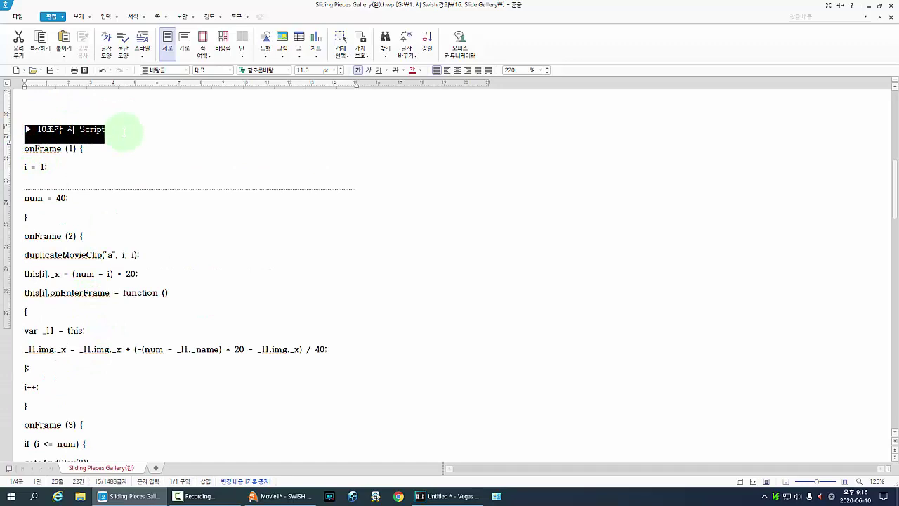
pyautogui.click(134, 147)
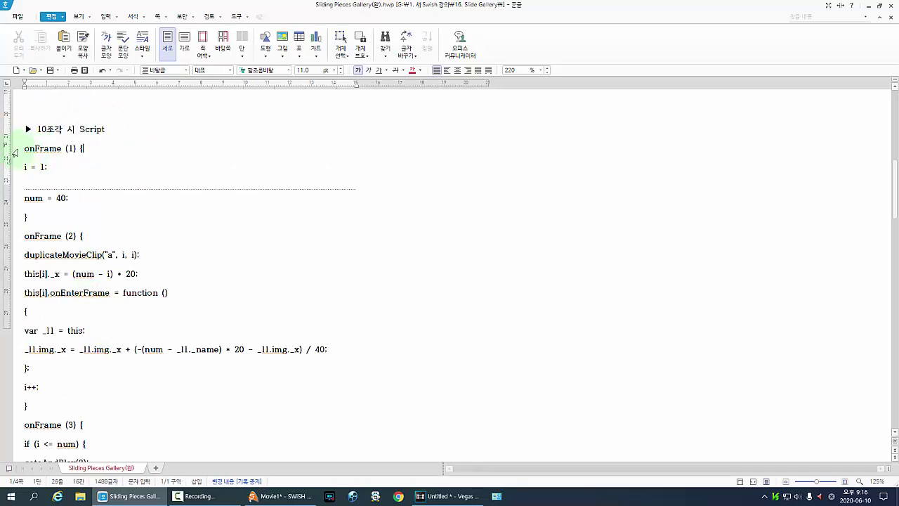
pyautogui.click(21, 148)
pyautogui.scroll(-3, 71, 224)
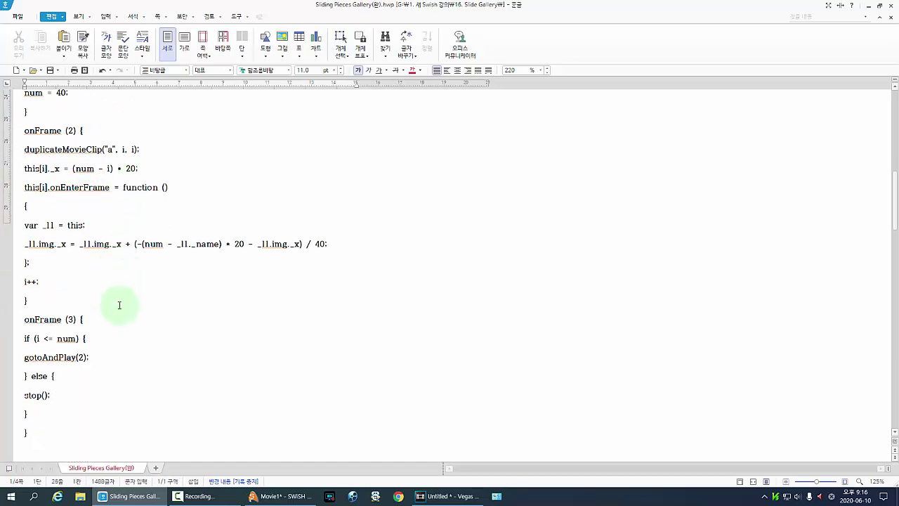
pyautogui.keyDown('shift'); pyautogui.click(34, 435); pyautogui.keyUp('shift')
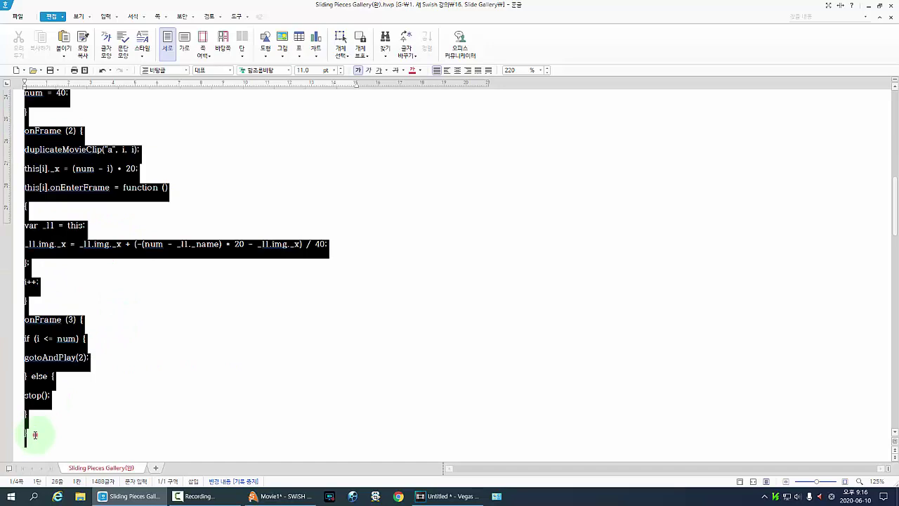
pyautogui.rightClick(114, 173)
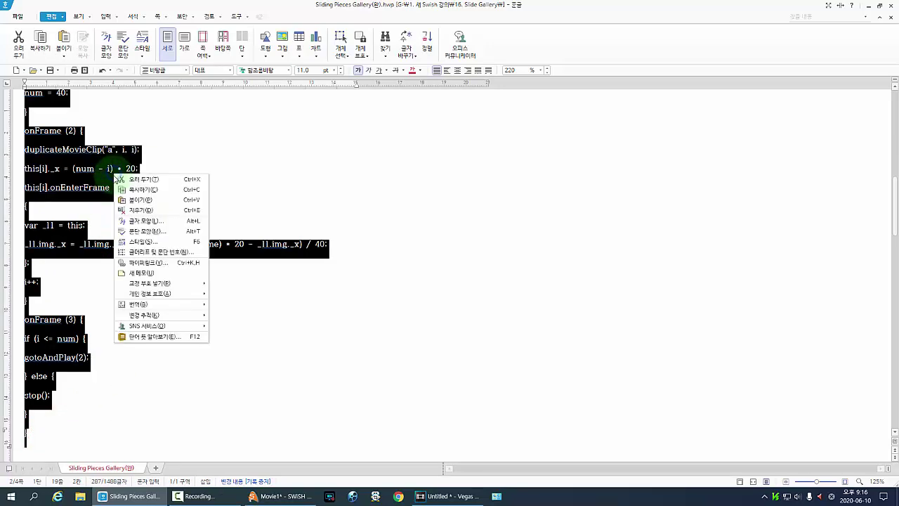
pyautogui.click(156, 190)
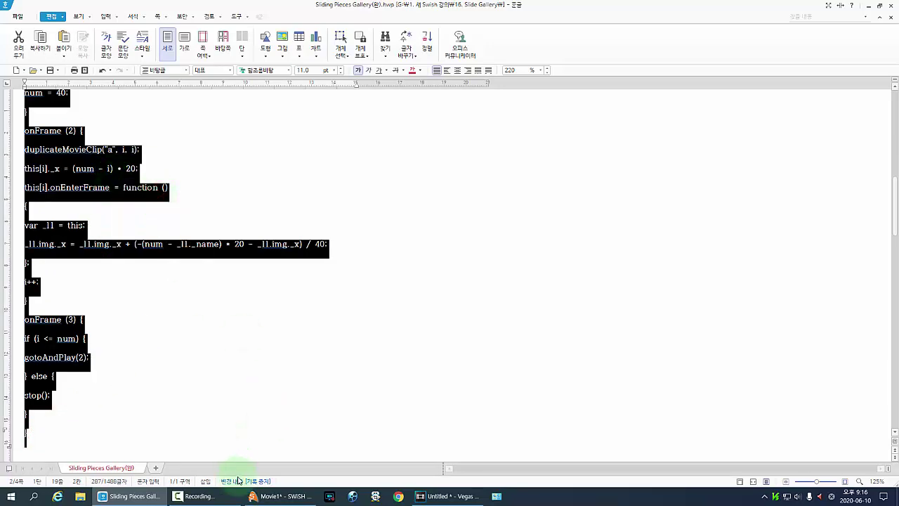
# Switch to SWiSH Max and paste the copied onFrame script into the script editor of movie clip a1
pyautogui.click(295, 496)
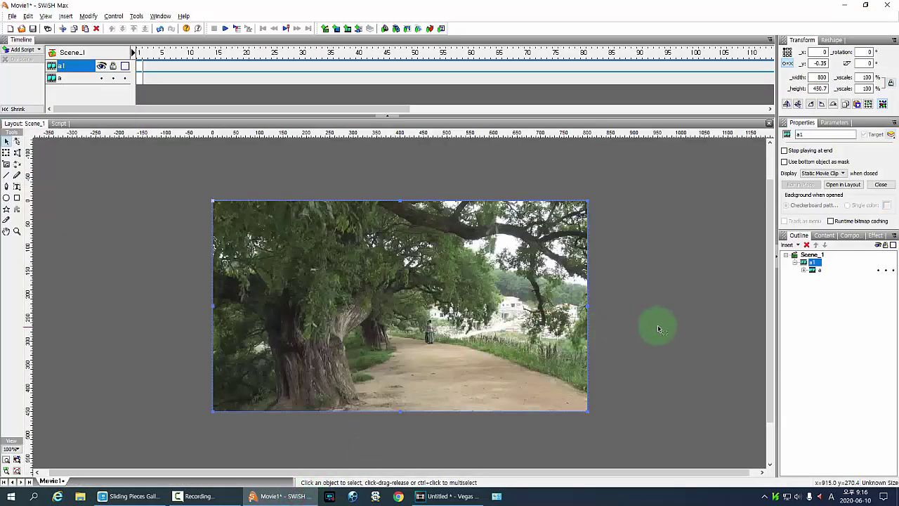
pyautogui.click(795, 263)
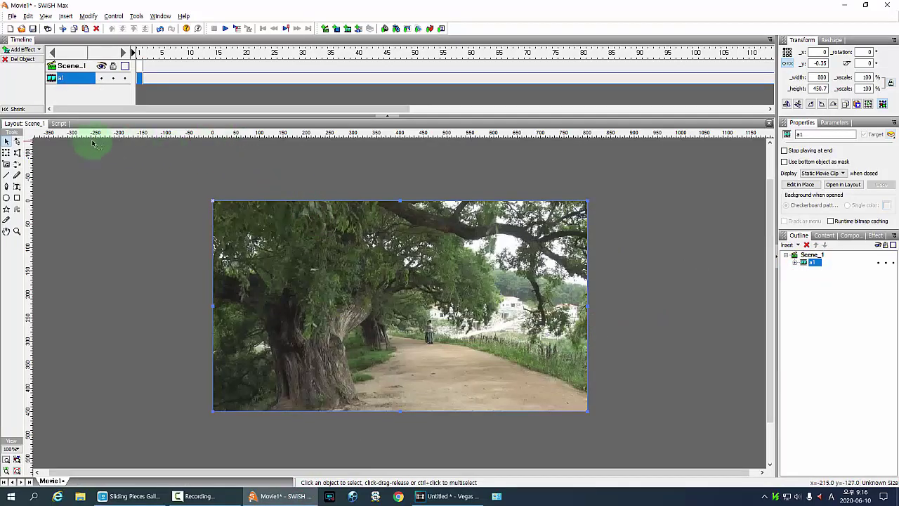
pyautogui.click(59, 124)
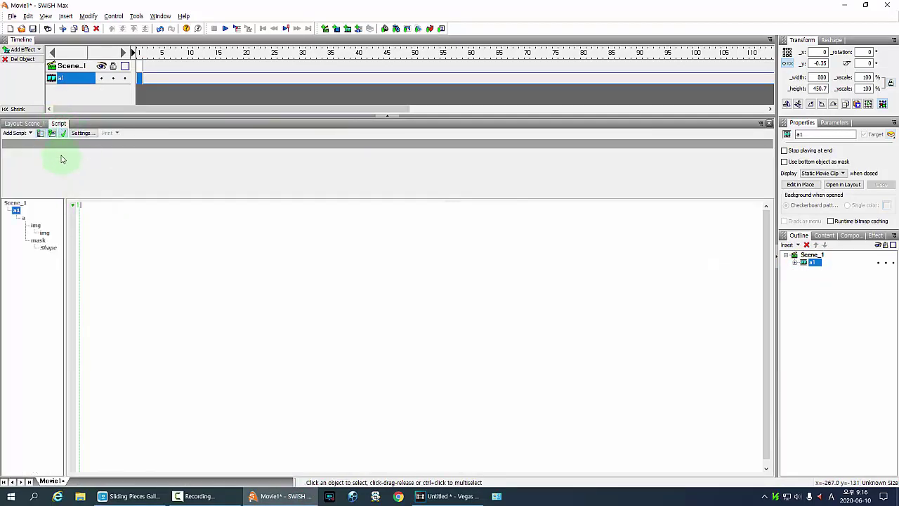
pyautogui.click(53, 135)
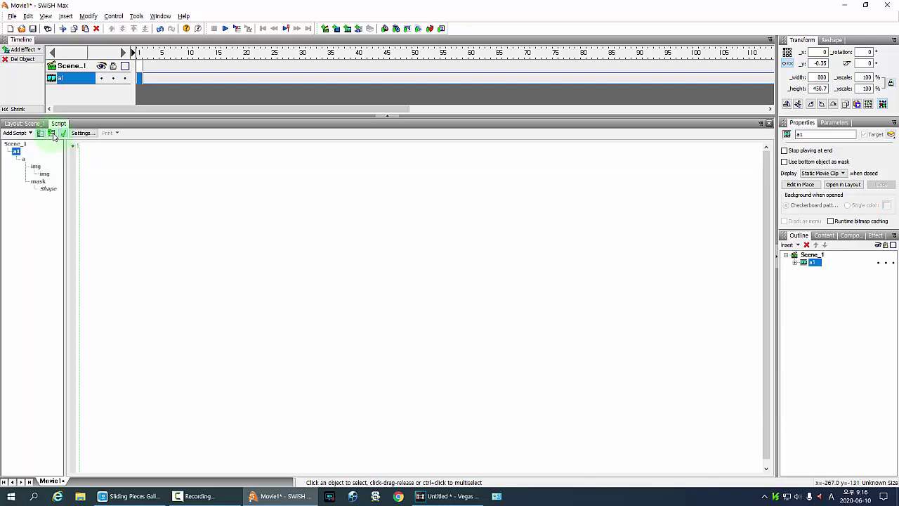
pyautogui.click(53, 135)
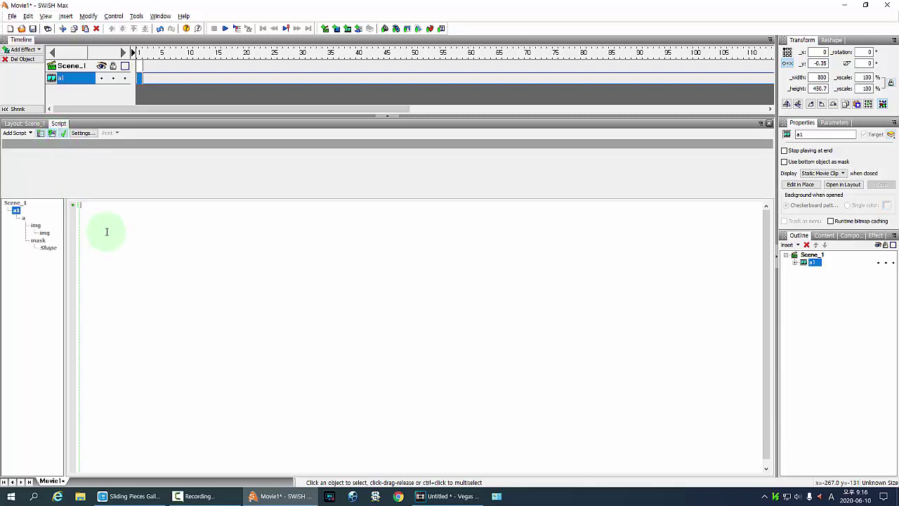
pyautogui.hotkey('ctrl', 'v')
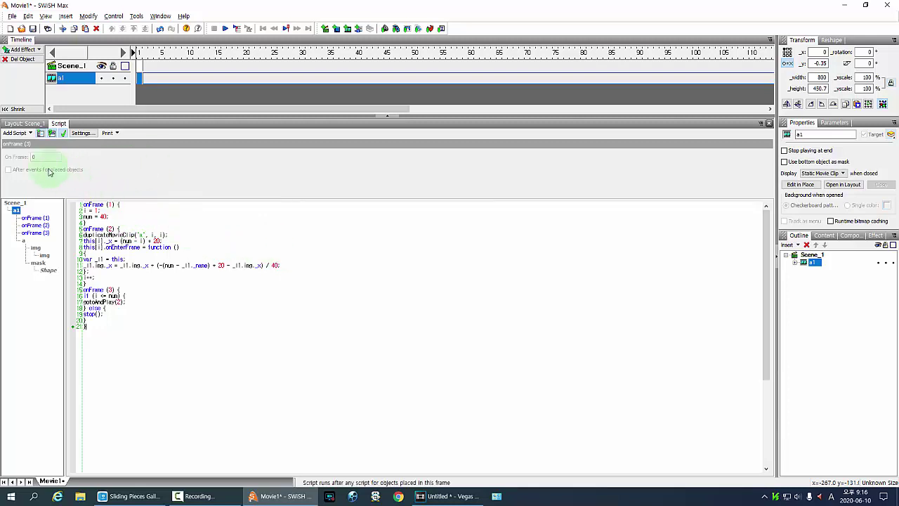
# Return to the layout view of Scene_1 and close the file explorer window
pyautogui.click(16, 125)
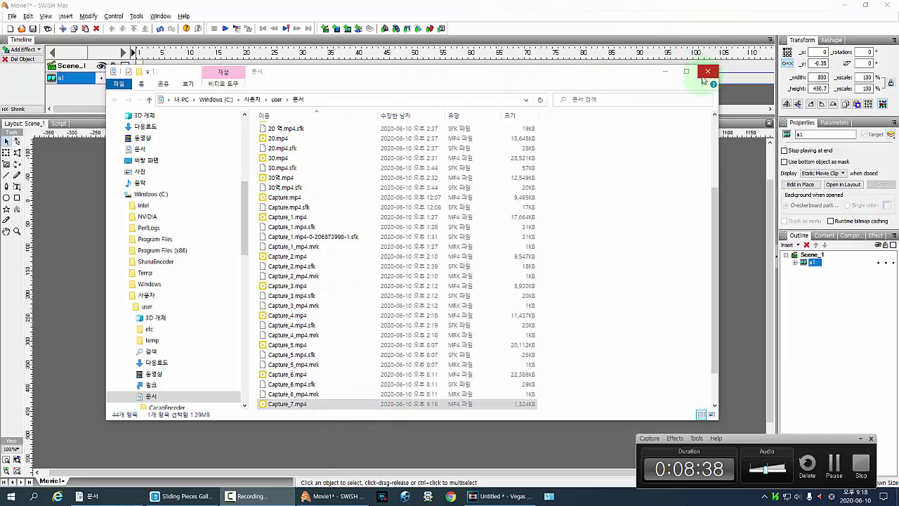
pyautogui.click(708, 72)
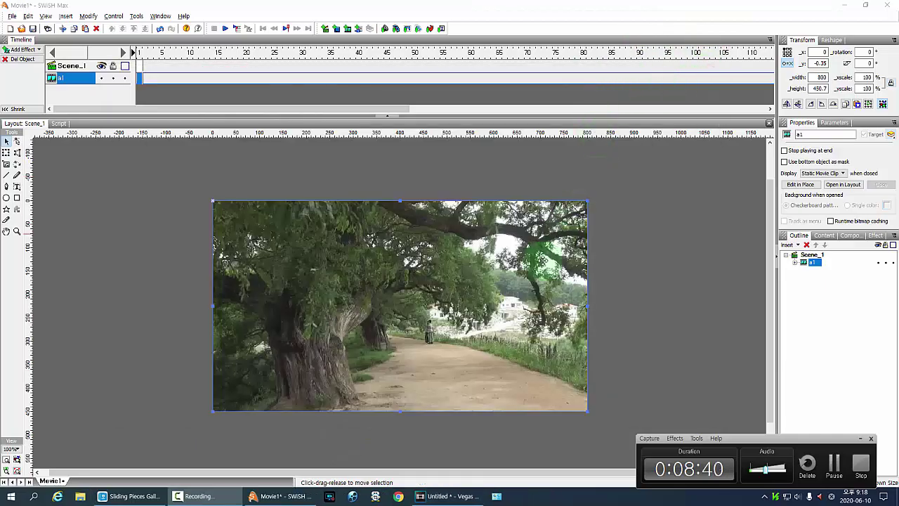